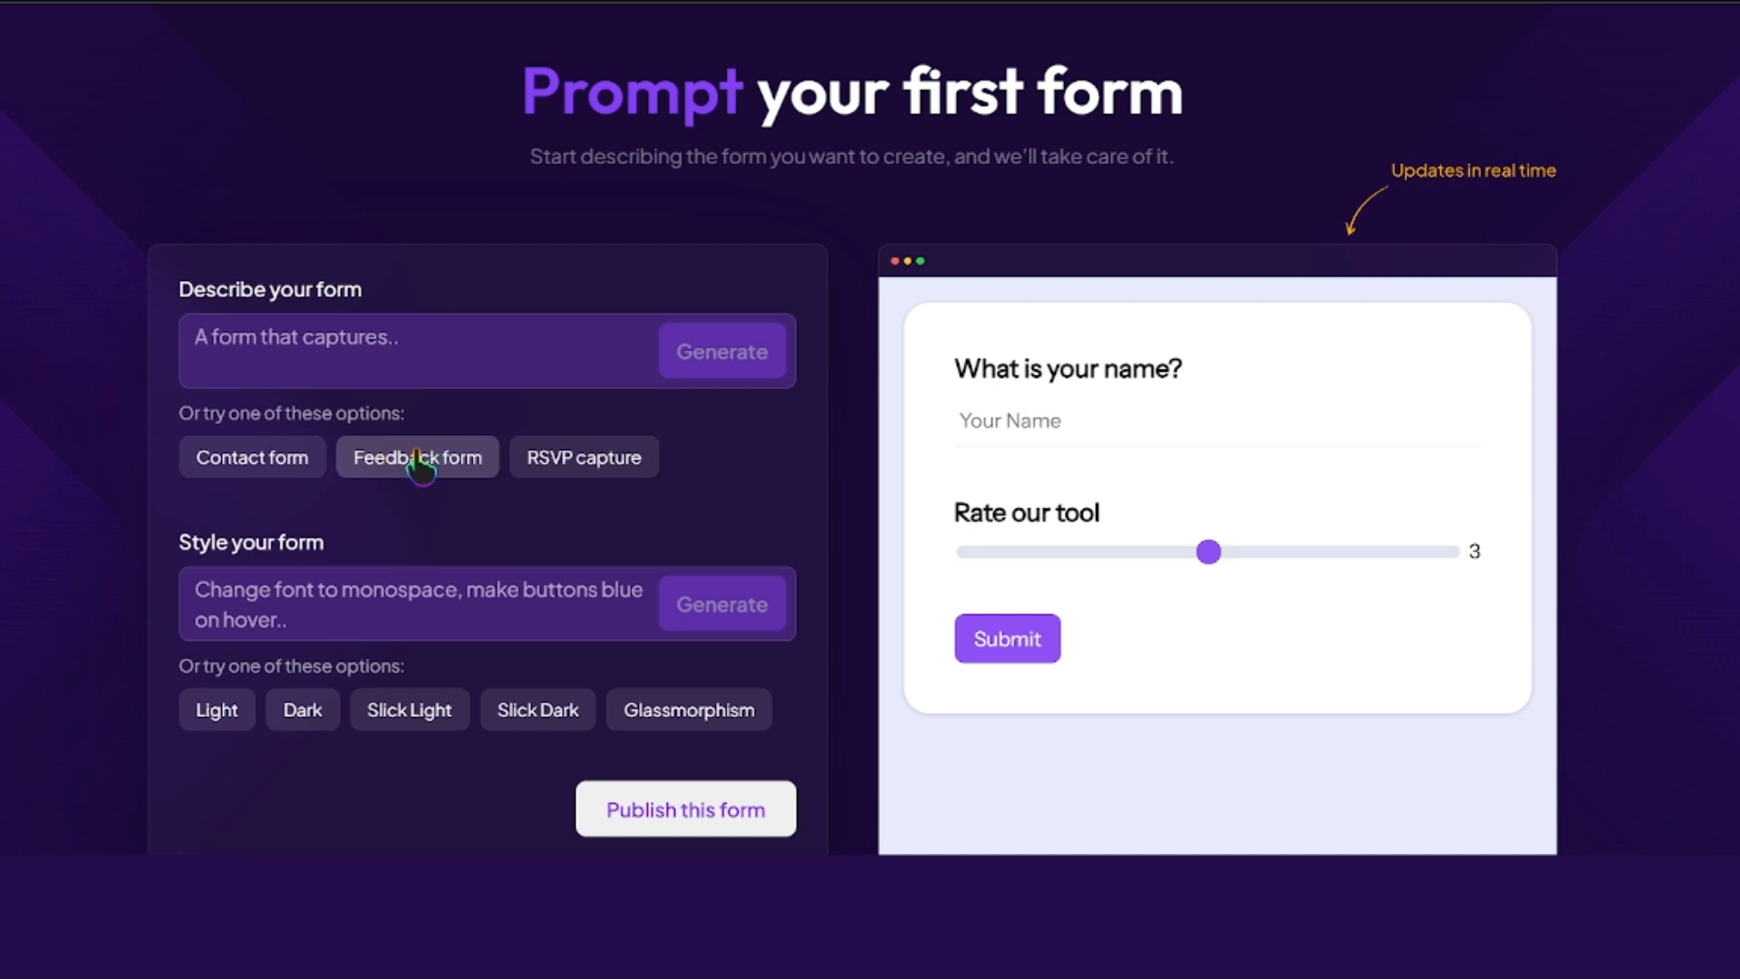
Generate the sample contact form and look through its fields in the preview
{"action": "left_click", "coordinate": [287, 469]}
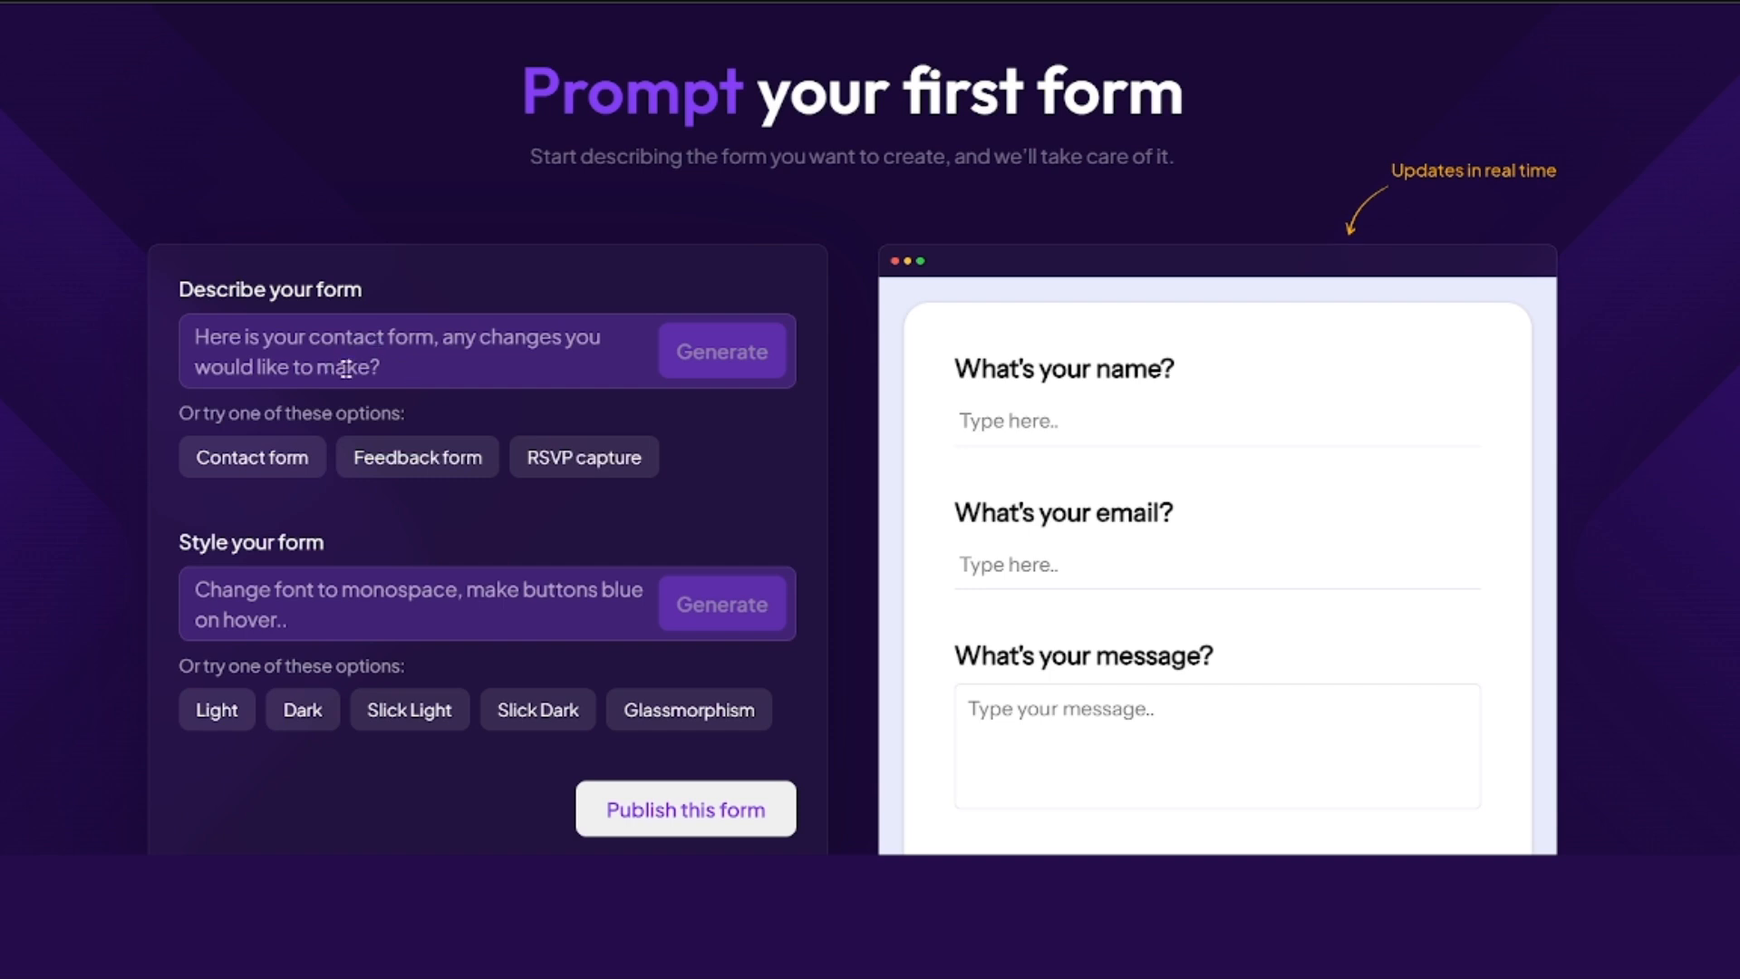
{"action": "scroll", "coordinate": [1254, 552], "scroll_direction": "down", "scroll_amount": 2}
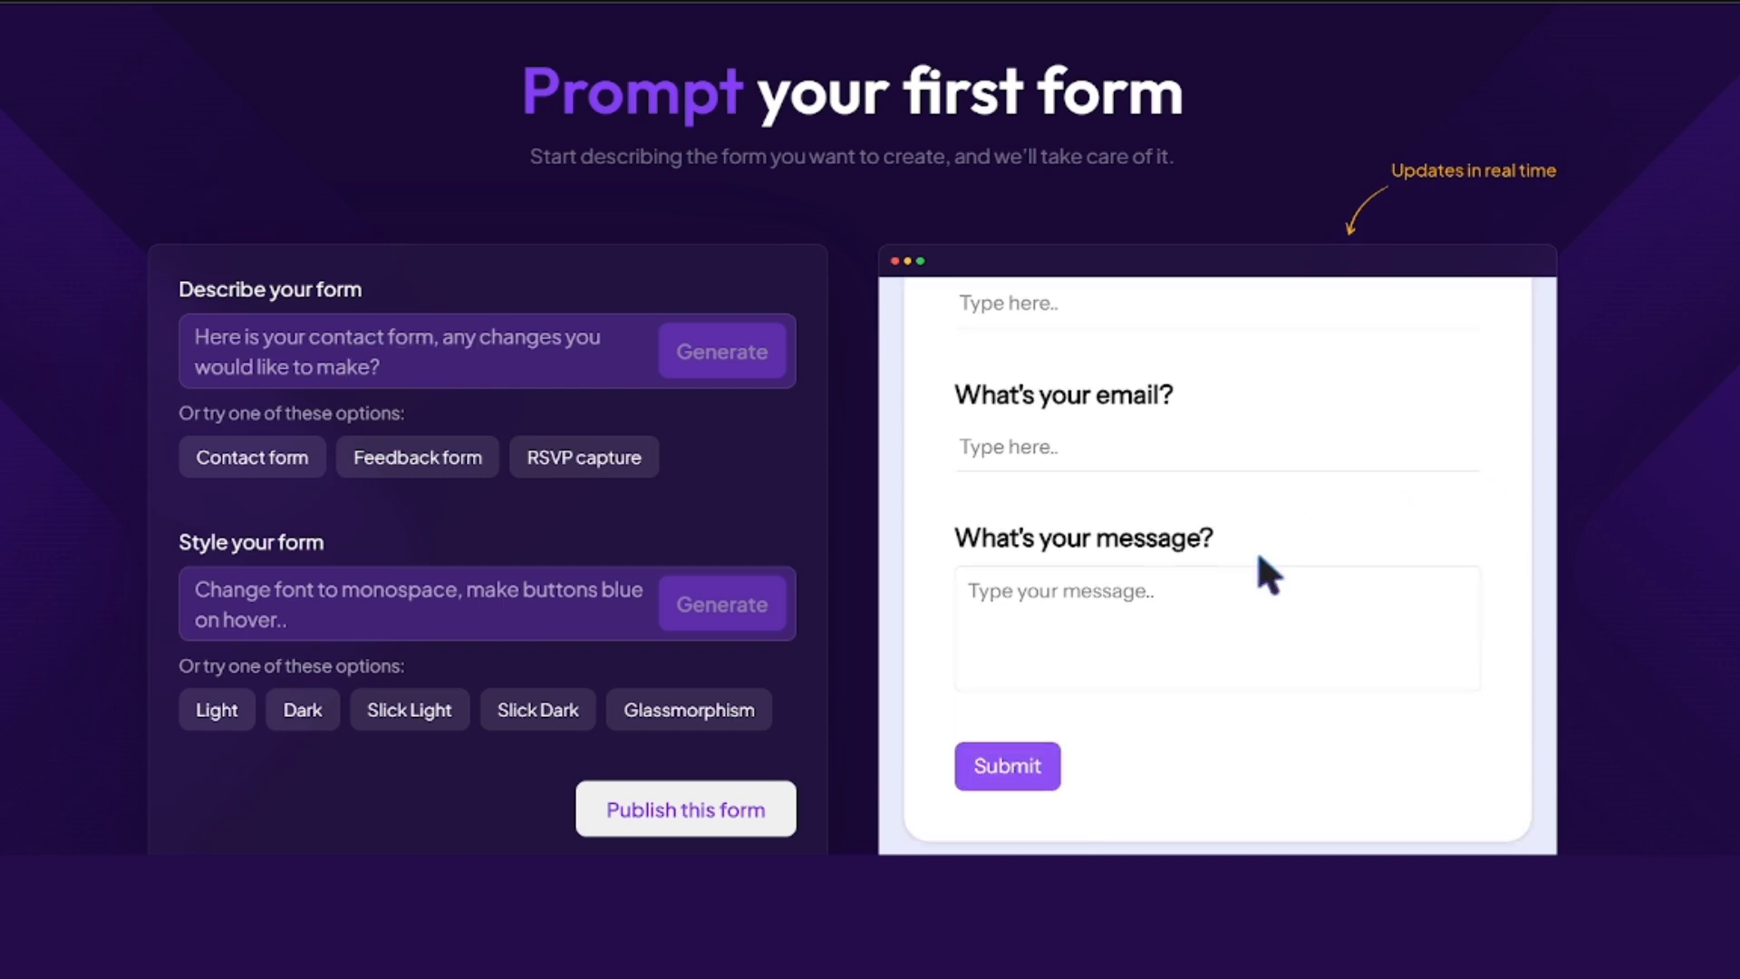
{"action": "scroll", "coordinate": [1033, 435], "scroll_direction": "up", "scroll_amount": 2}
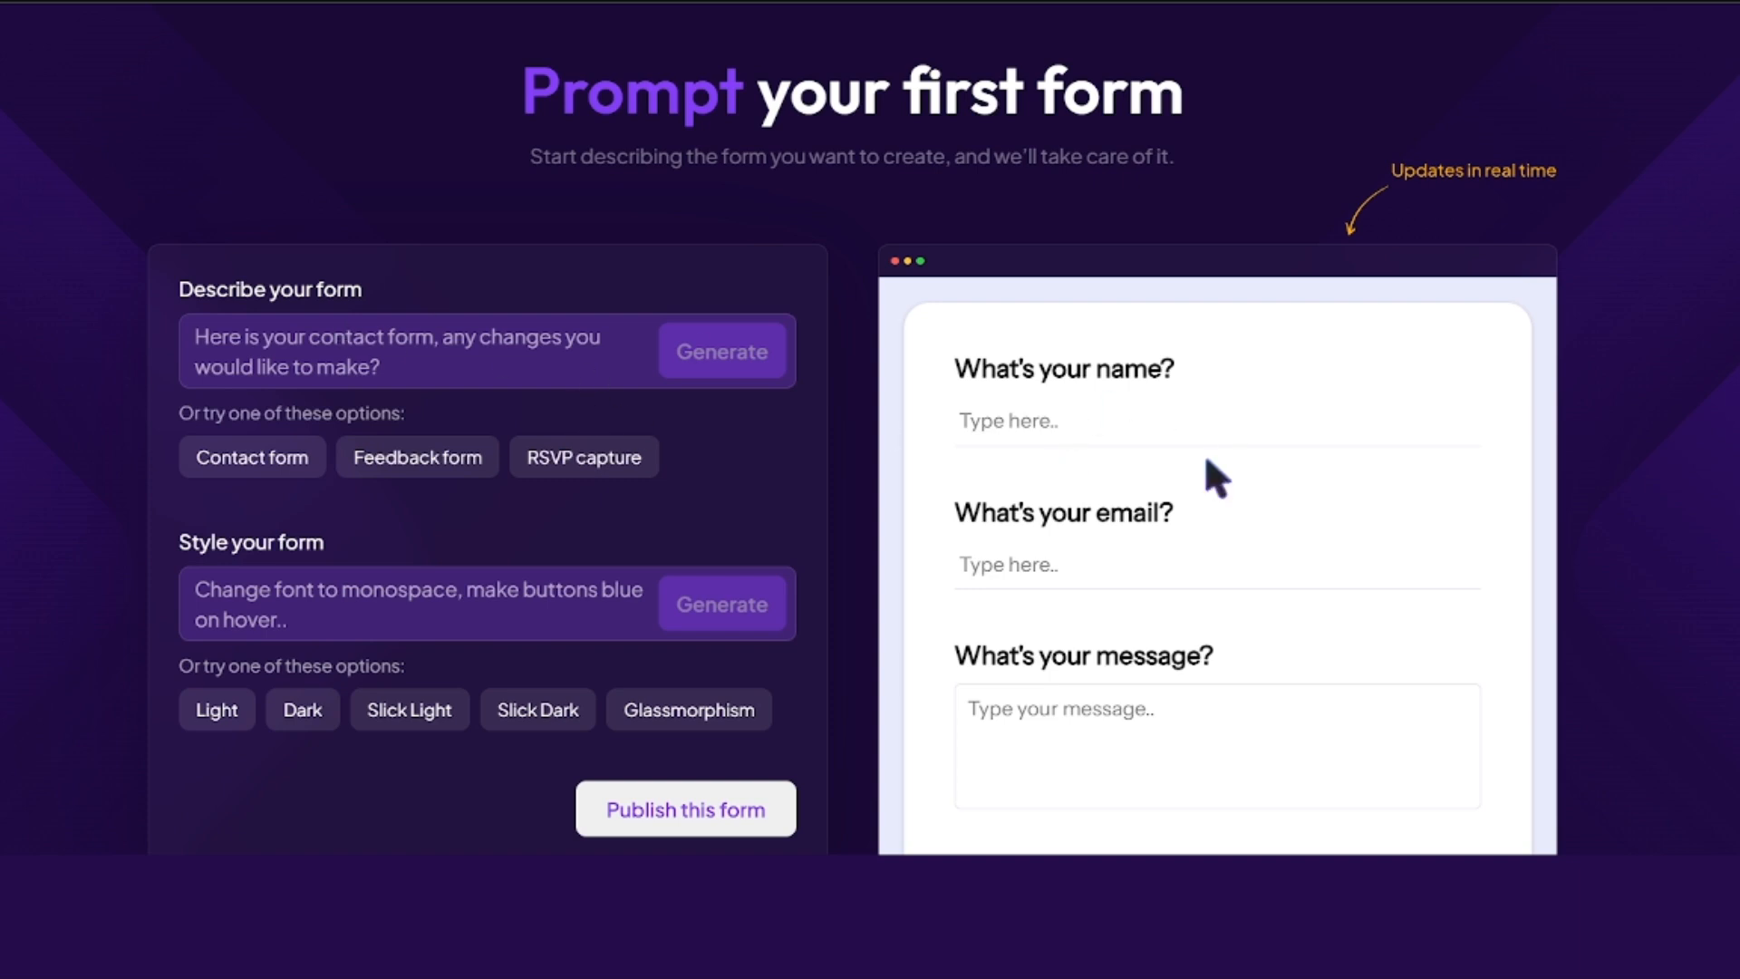
{"action": "scroll", "coordinate": [1216, 579], "scroll_direction": "down", "scroll_amount": 2}
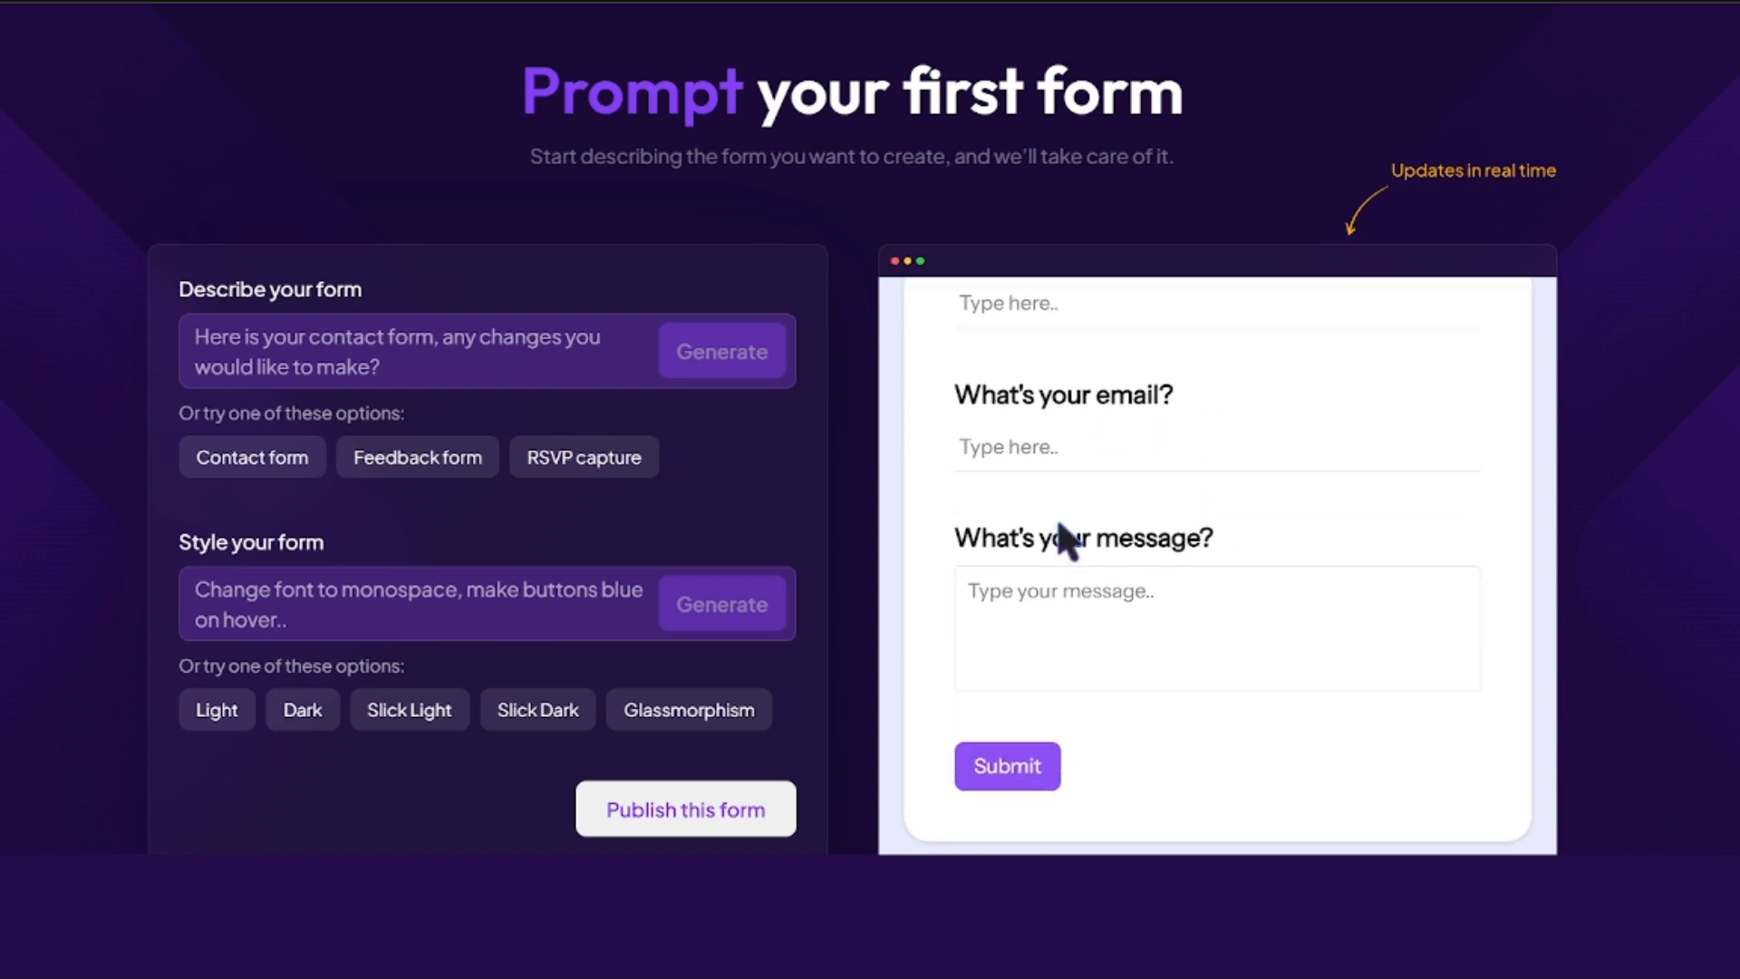
Generate the sample feedback form and try it out with a five-star hotel rating and a cleanliness rating of 4
{"action": "left_click", "coordinate": [465, 463]}
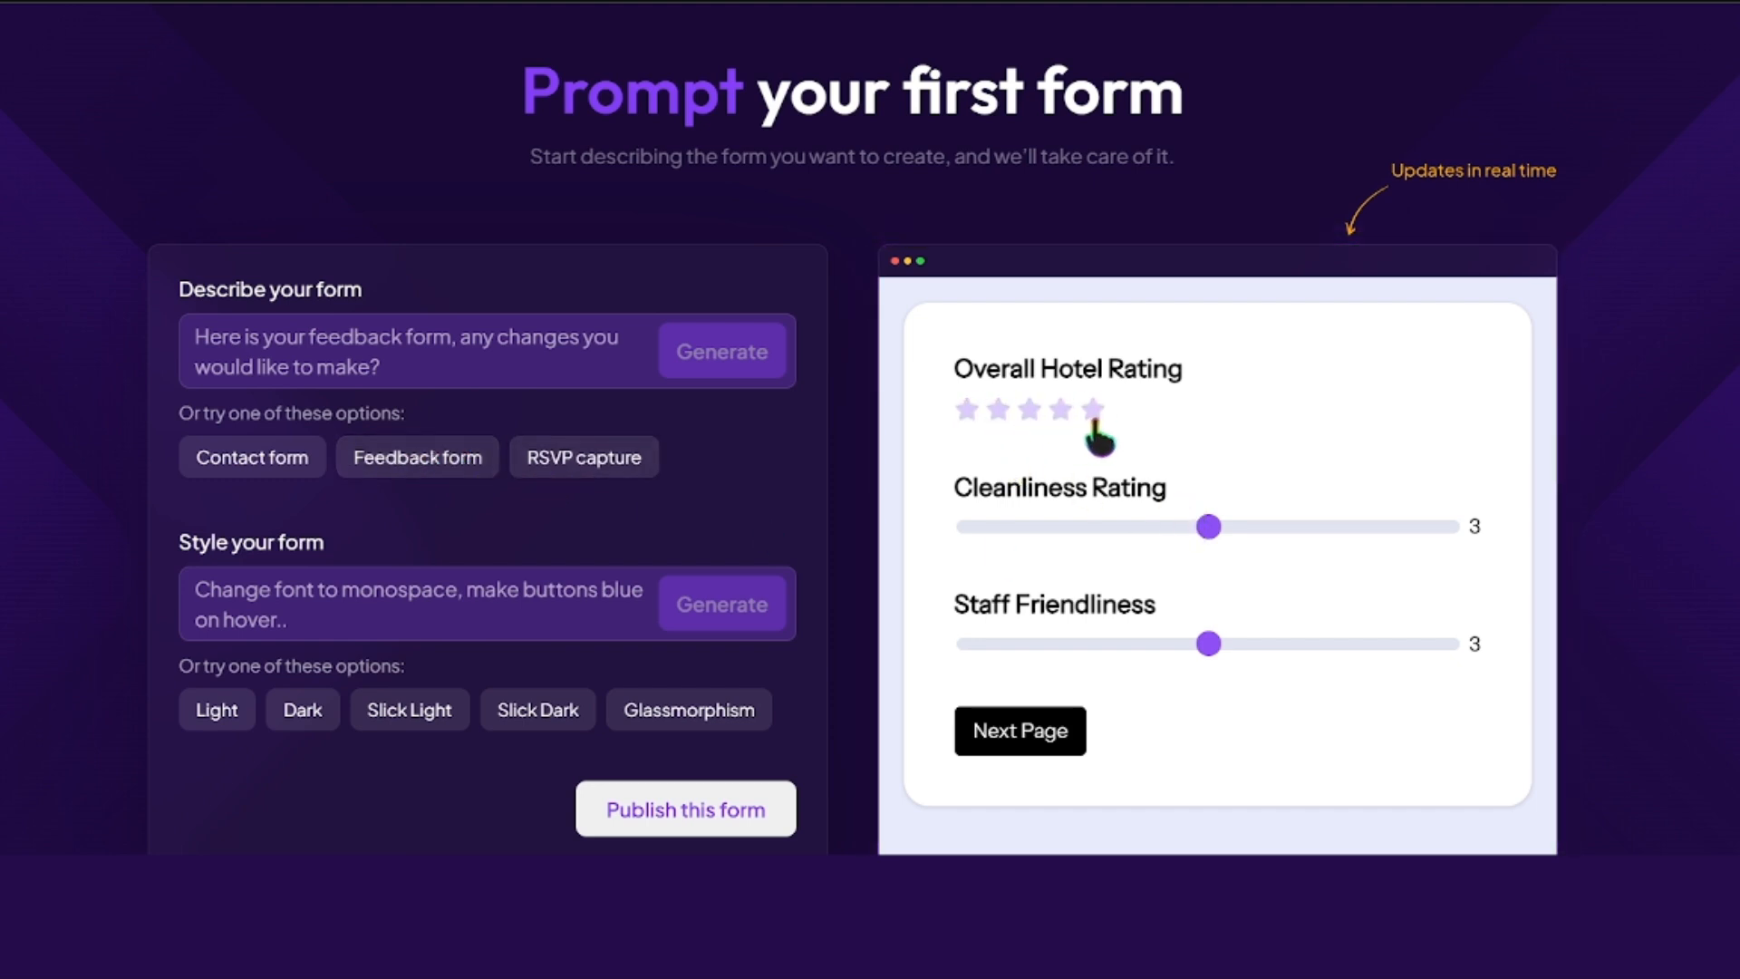
{"action": "left_click", "coordinate": [1094, 419]}
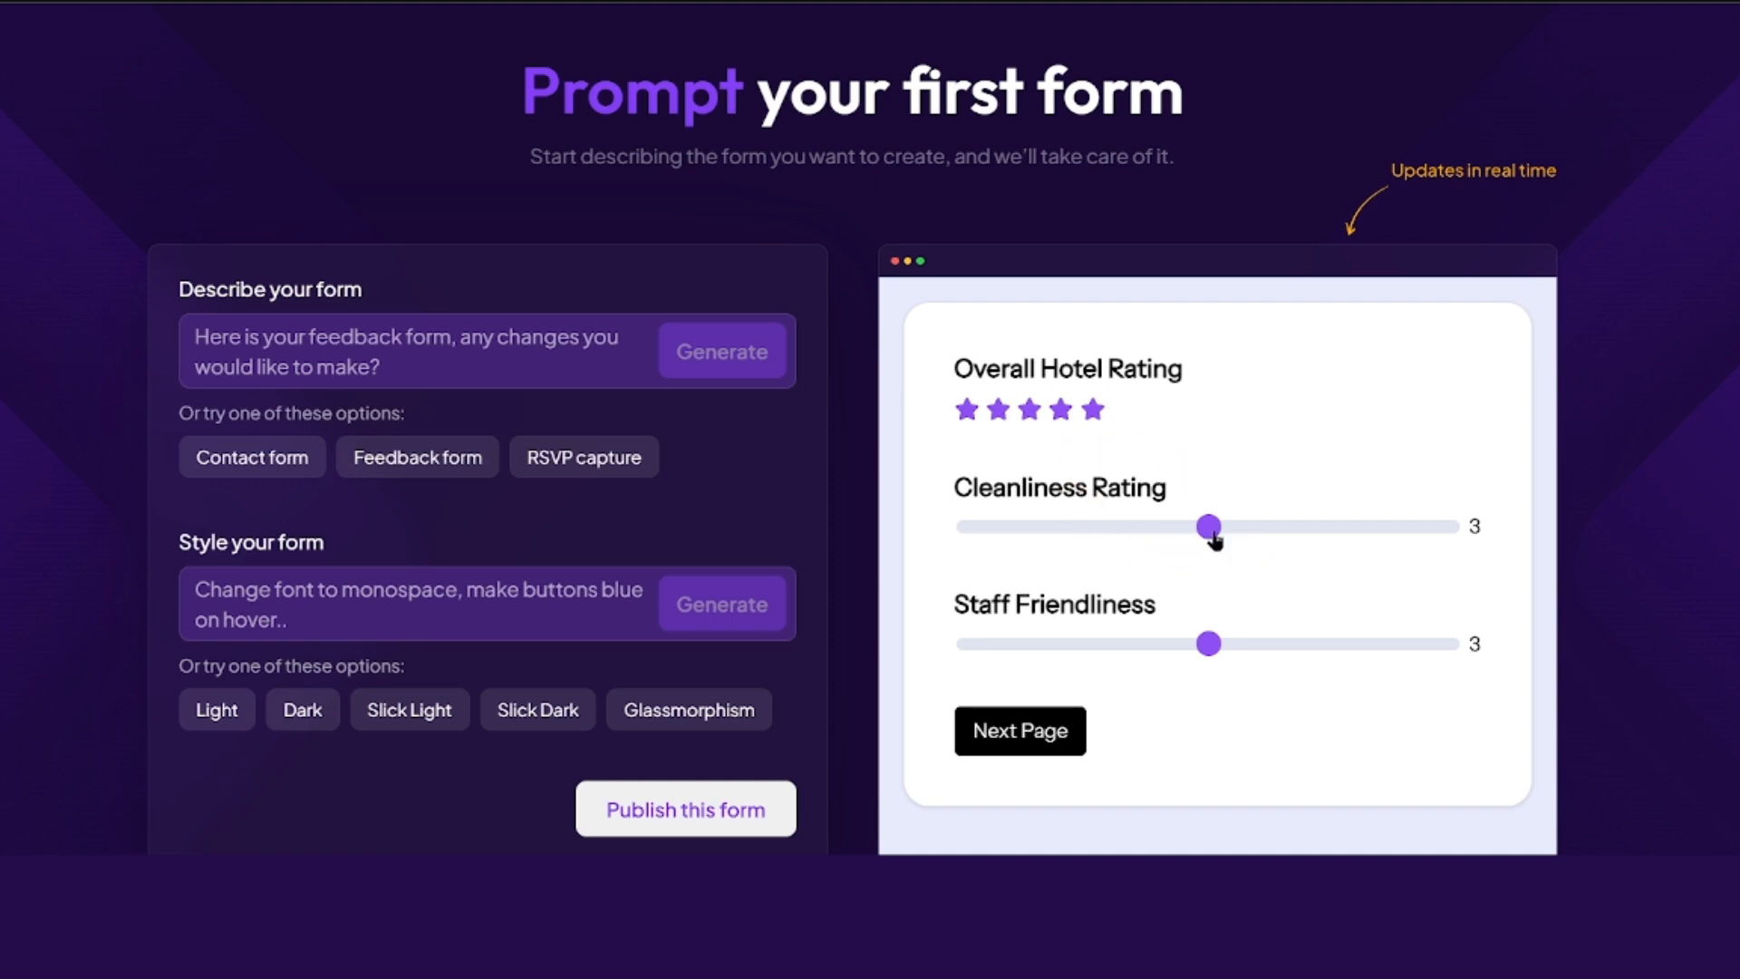
{"action": "left_click_drag", "start_coordinate": [1213, 535], "coordinate": [1348, 530]}
{"action": "scroll", "coordinate": [1117, 492], "scroll_direction": "down", "scroll_amount": 1}
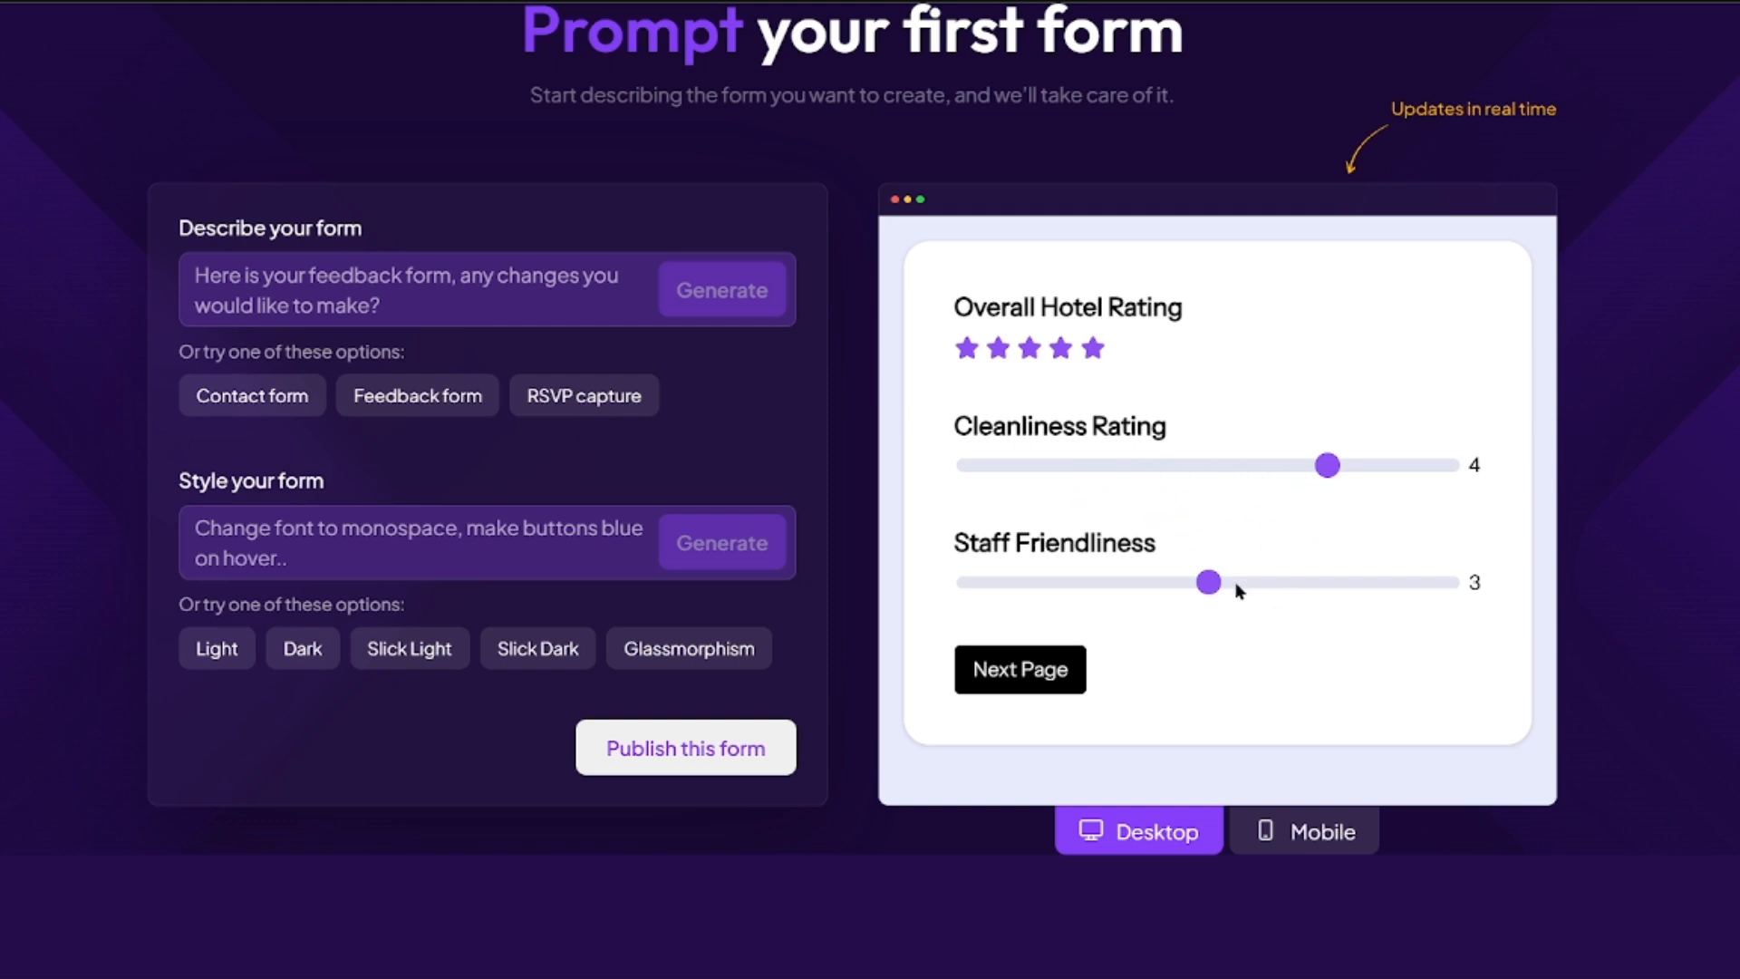
Generate the sample RSVP capture form and look through its questions in the preview
{"action": "double_click", "coordinate": [607, 396]}
{"action": "scroll", "coordinate": [1051, 494], "scroll_direction": "down", "scroll_amount": 2}
{"action": "scroll", "coordinate": [1103, 507], "scroll_direction": "up", "scroll_amount": 2}
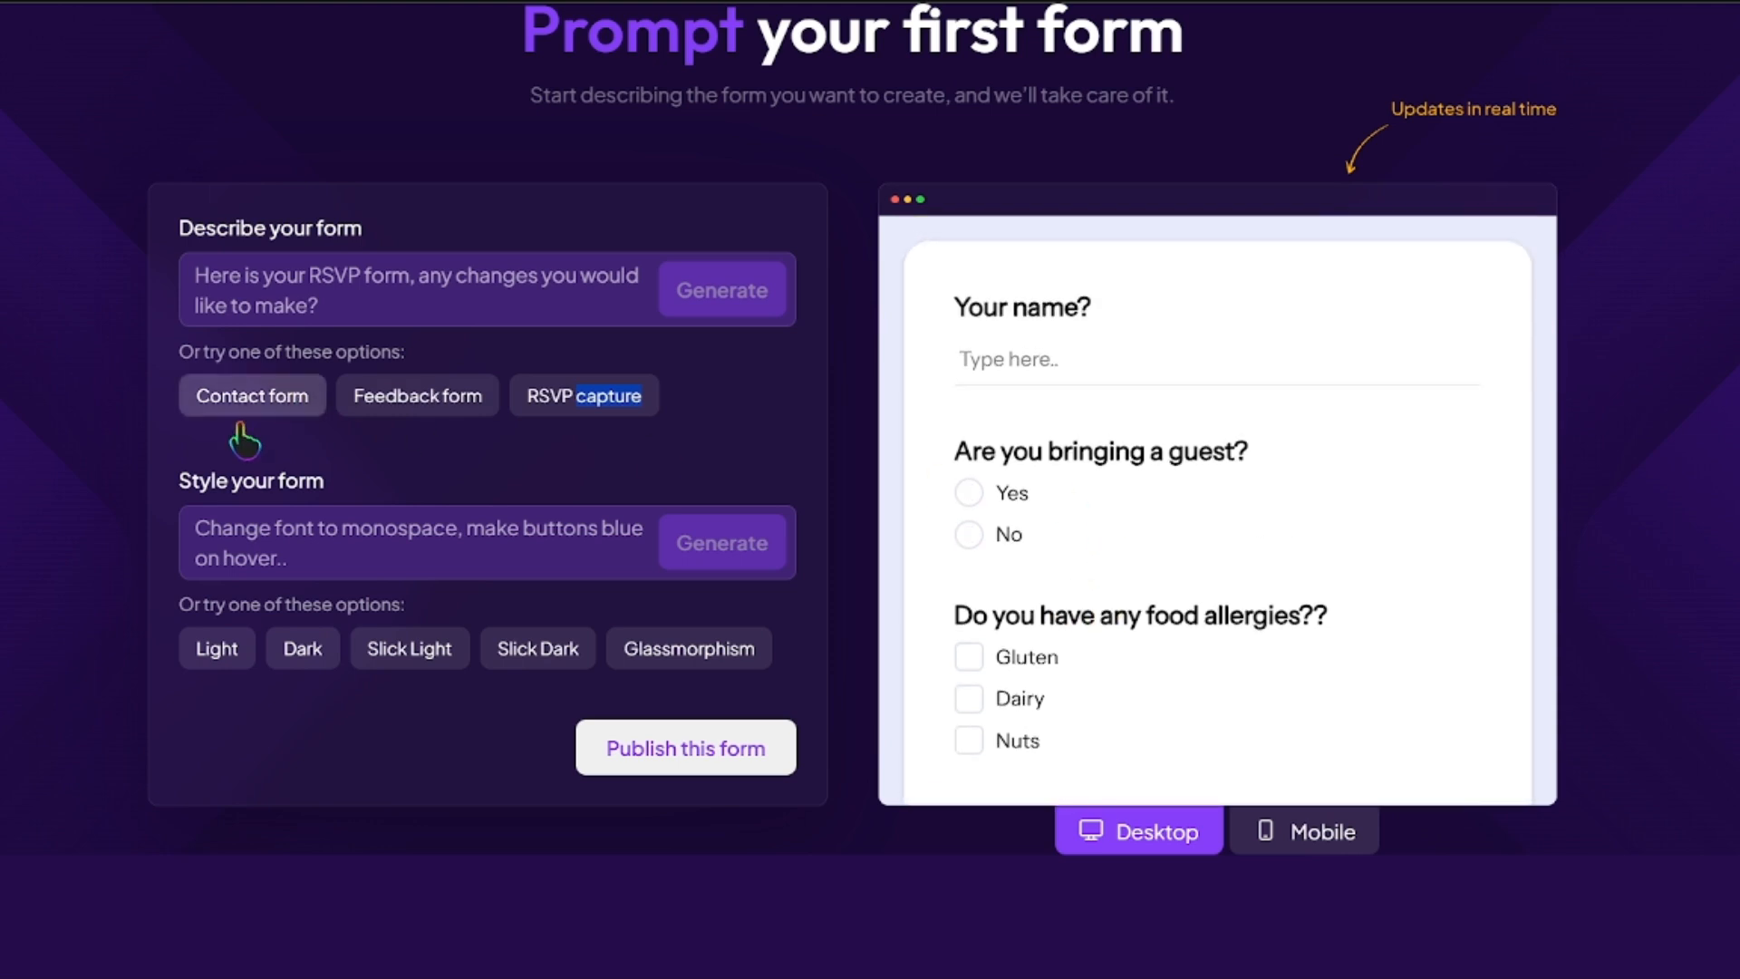
Try the Dark, Slick Light and Slick Dark styles on the RSVP form and check each preview
{"action": "left_click", "coordinate": [307, 647]}
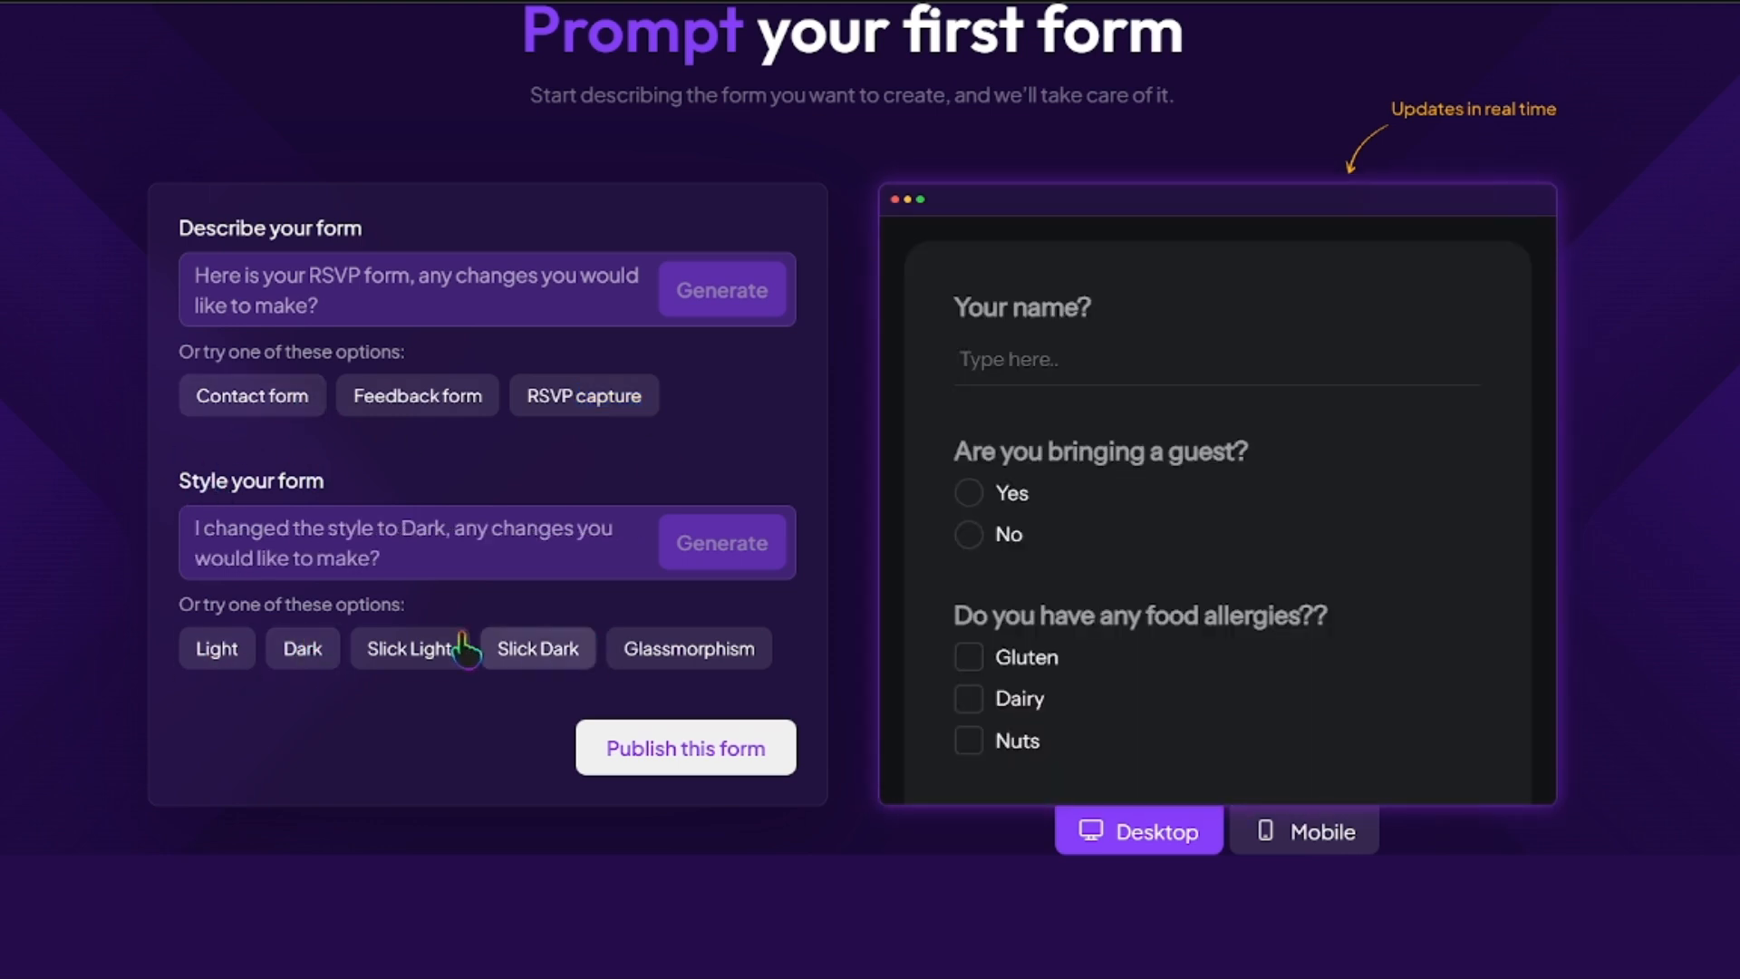
{"action": "left_click", "coordinate": [426, 657]}
{"action": "scroll", "coordinate": [1176, 563], "scroll_direction": "down", "scroll_amount": 2}
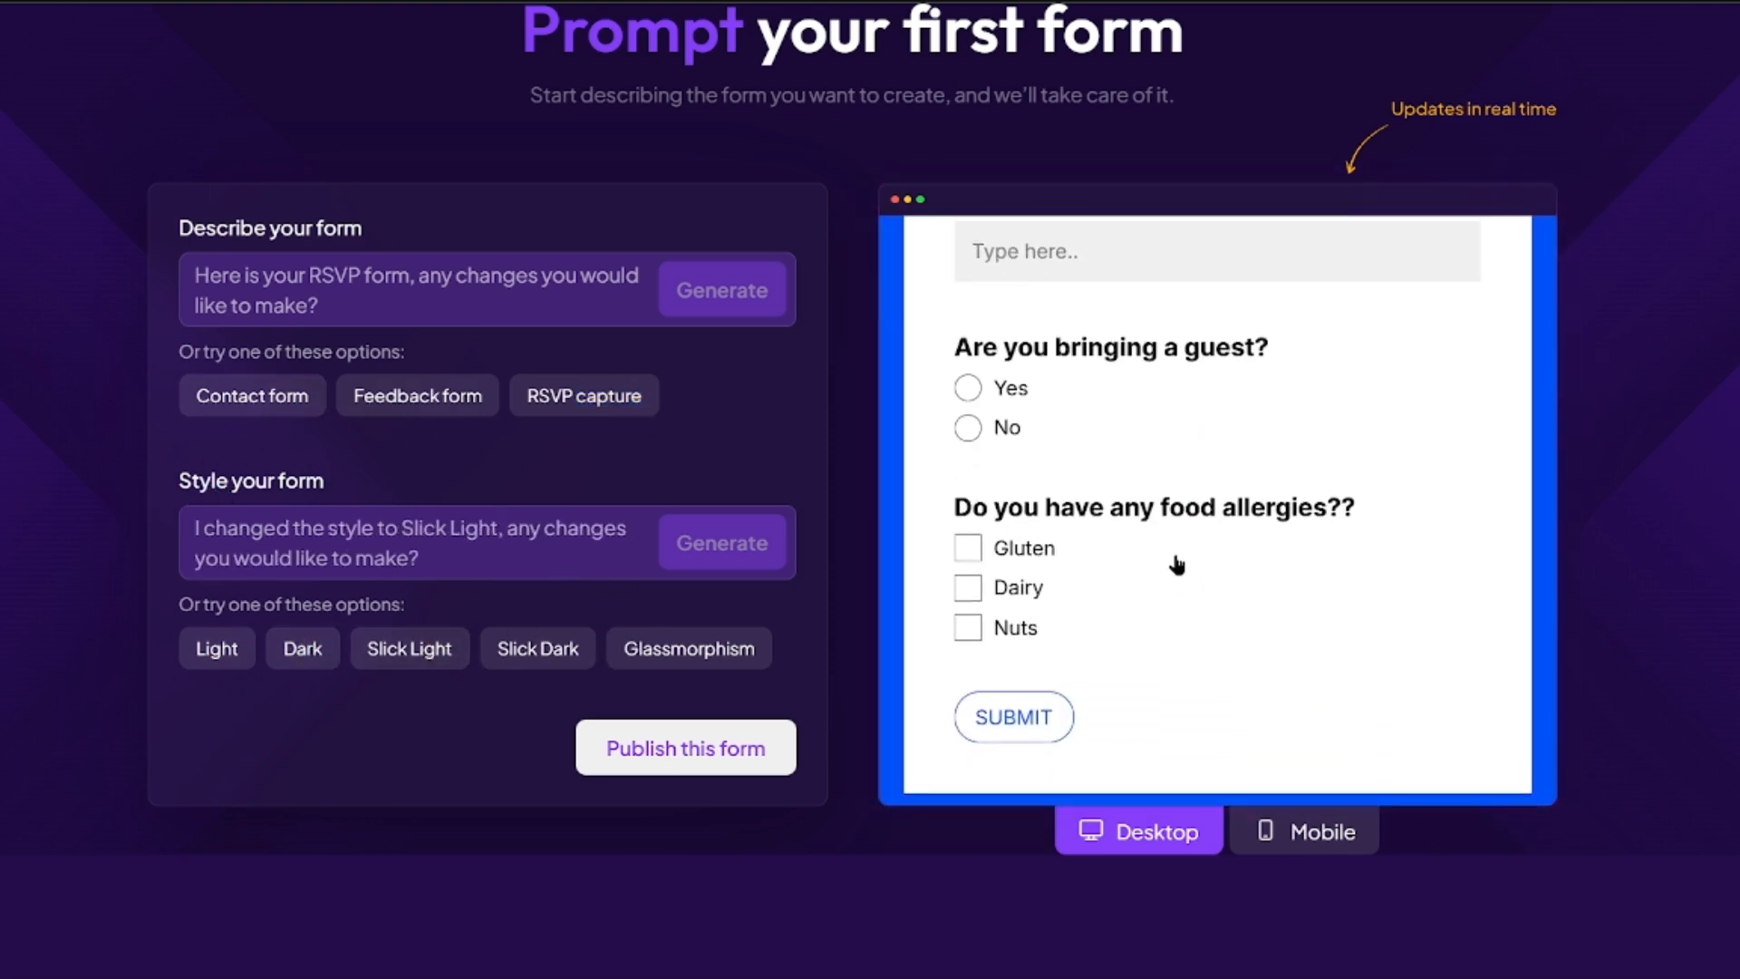
{"action": "left_click", "coordinate": [526, 651]}
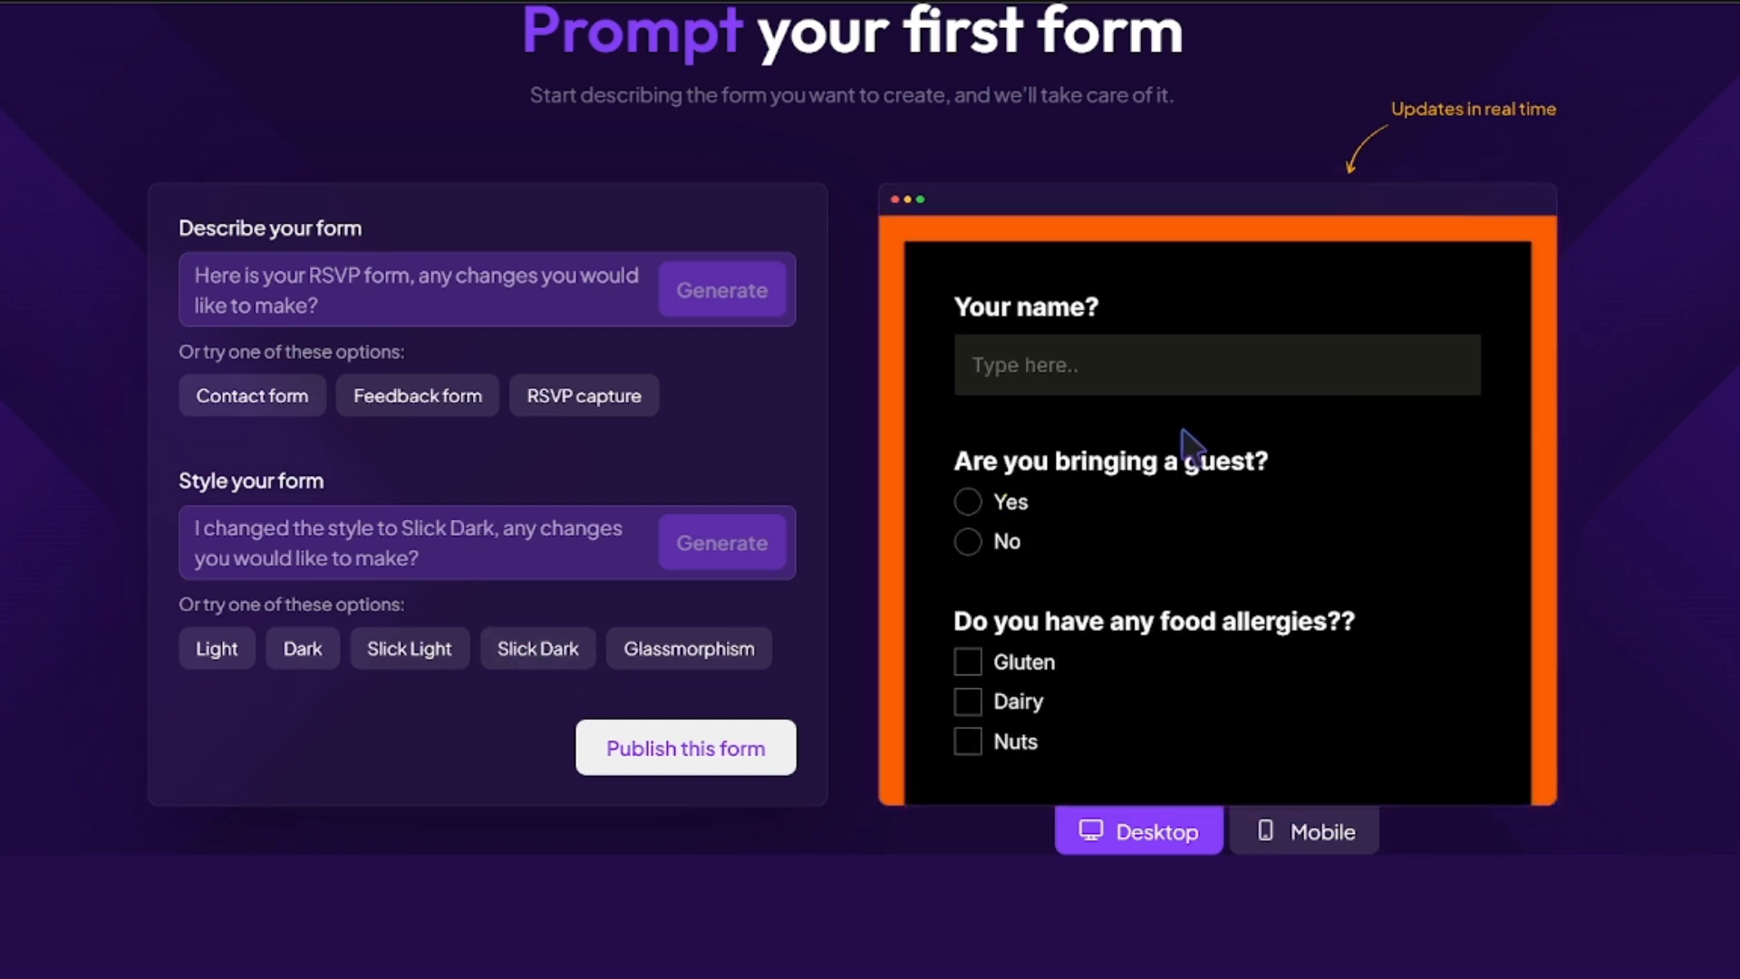
{"action": "scroll", "coordinate": [1188, 447], "scroll_direction": "down", "scroll_amount": 2}
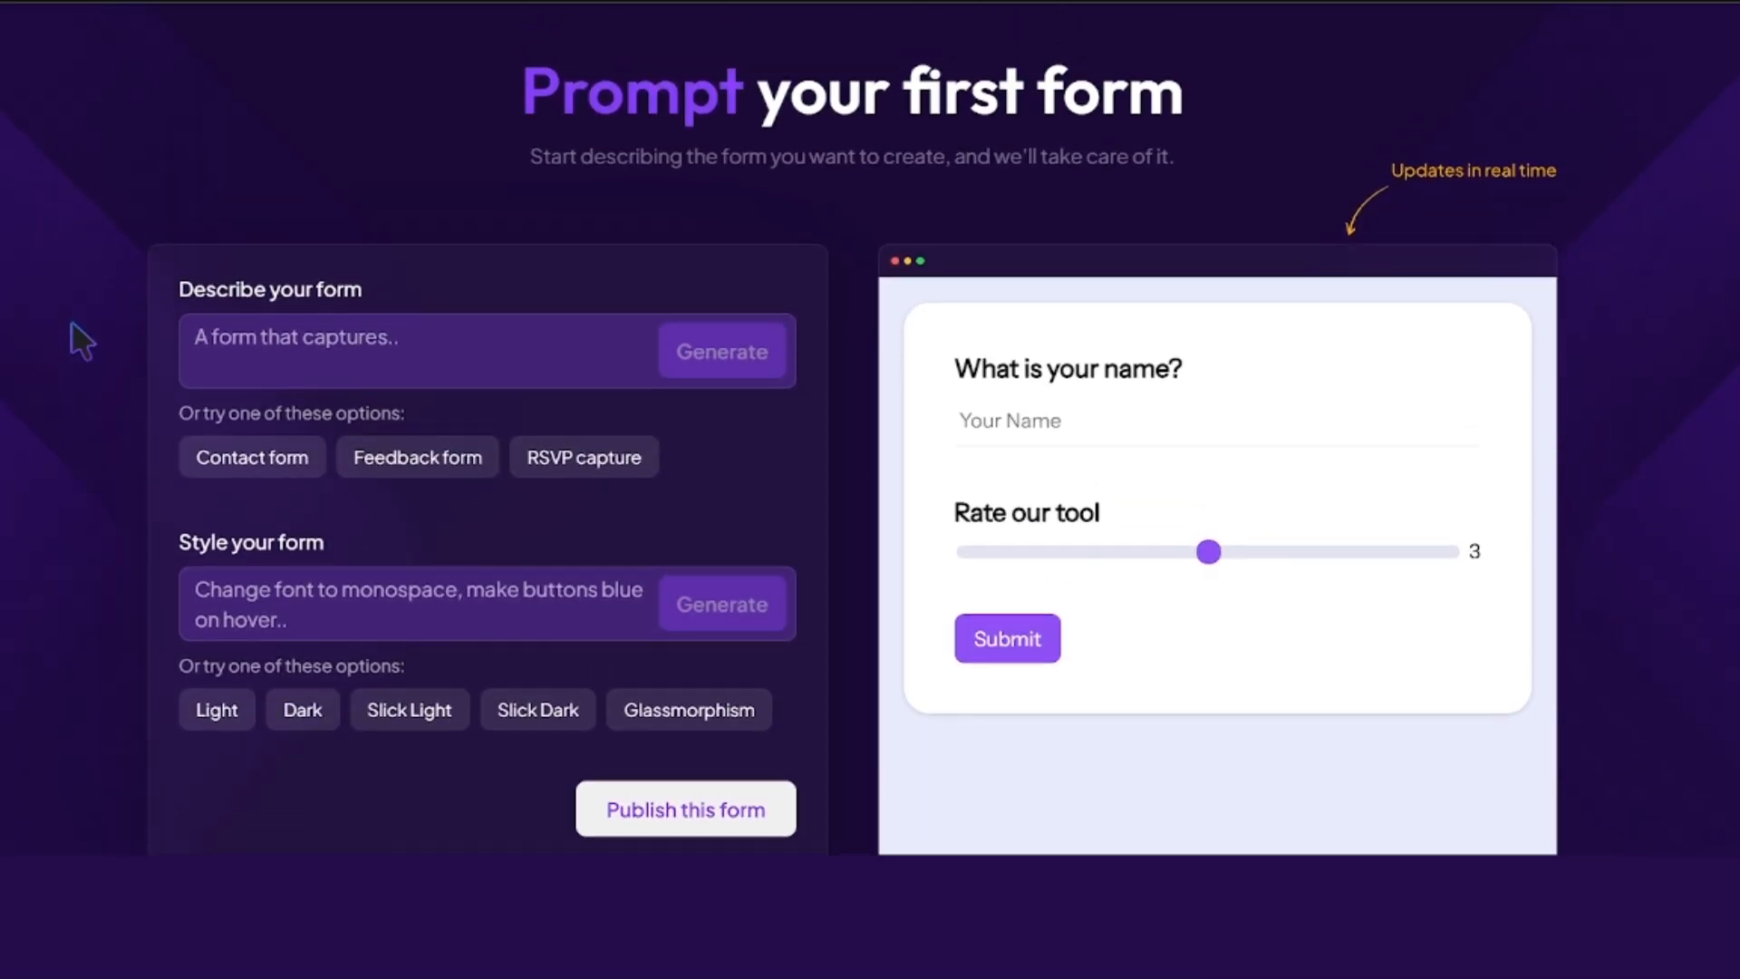
Generate a form for reviewing food ordered in a restaurant, with different sliders for rating different aspects of the service
{"action": "left_click", "coordinate": [385, 338]}
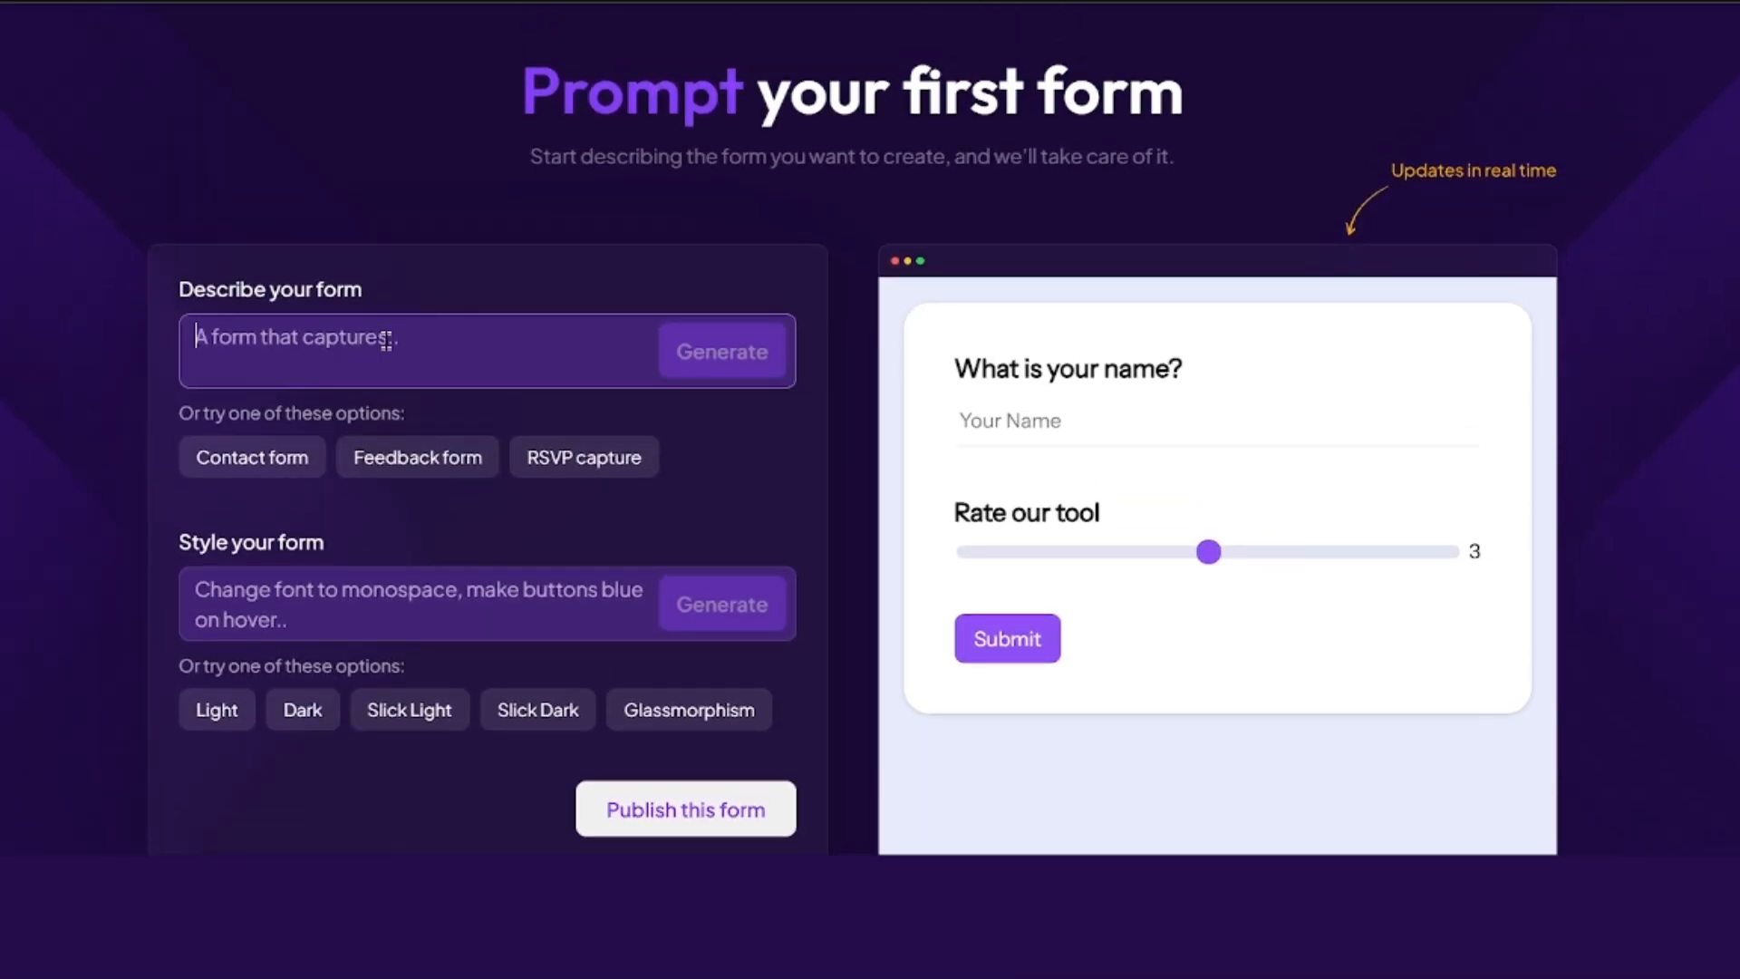
{"action": "type", "text": "Create a form that lets people add their review on food ordered in a restaurant. the form should have place to collect their name and also have different sliders that enable people to rate different aspects of the service"}
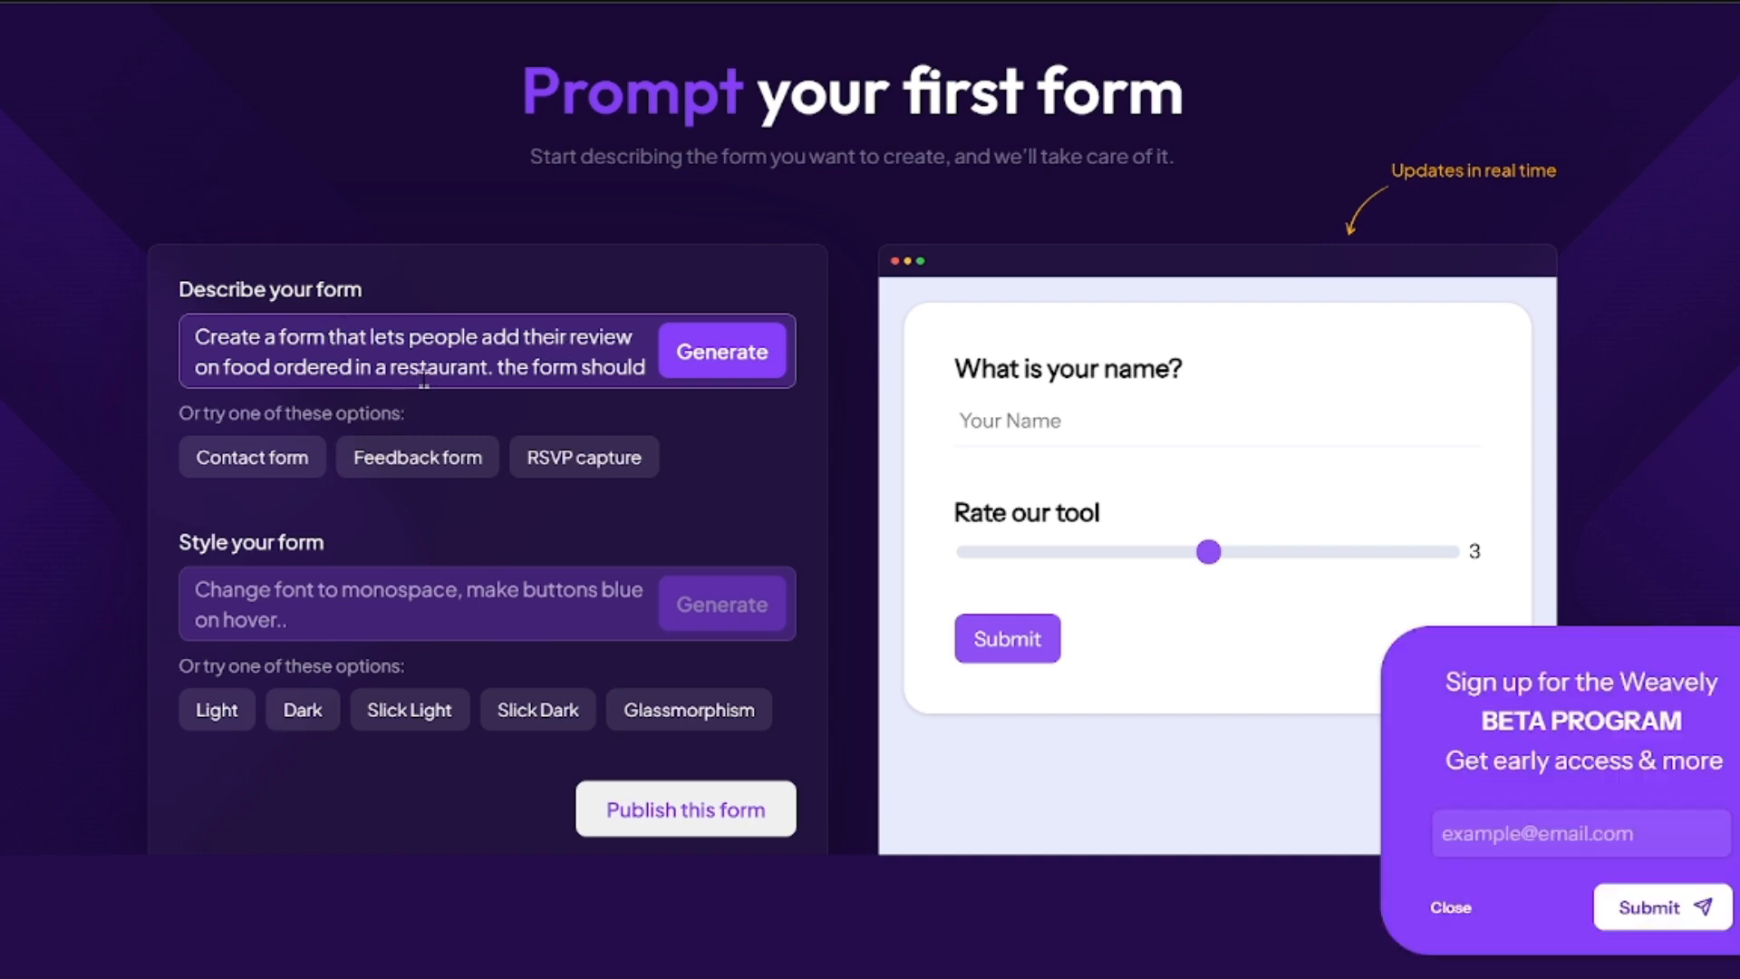
{"action": "scroll", "coordinate": [473, 367], "scroll_direction": "down", "scroll_amount": 3}
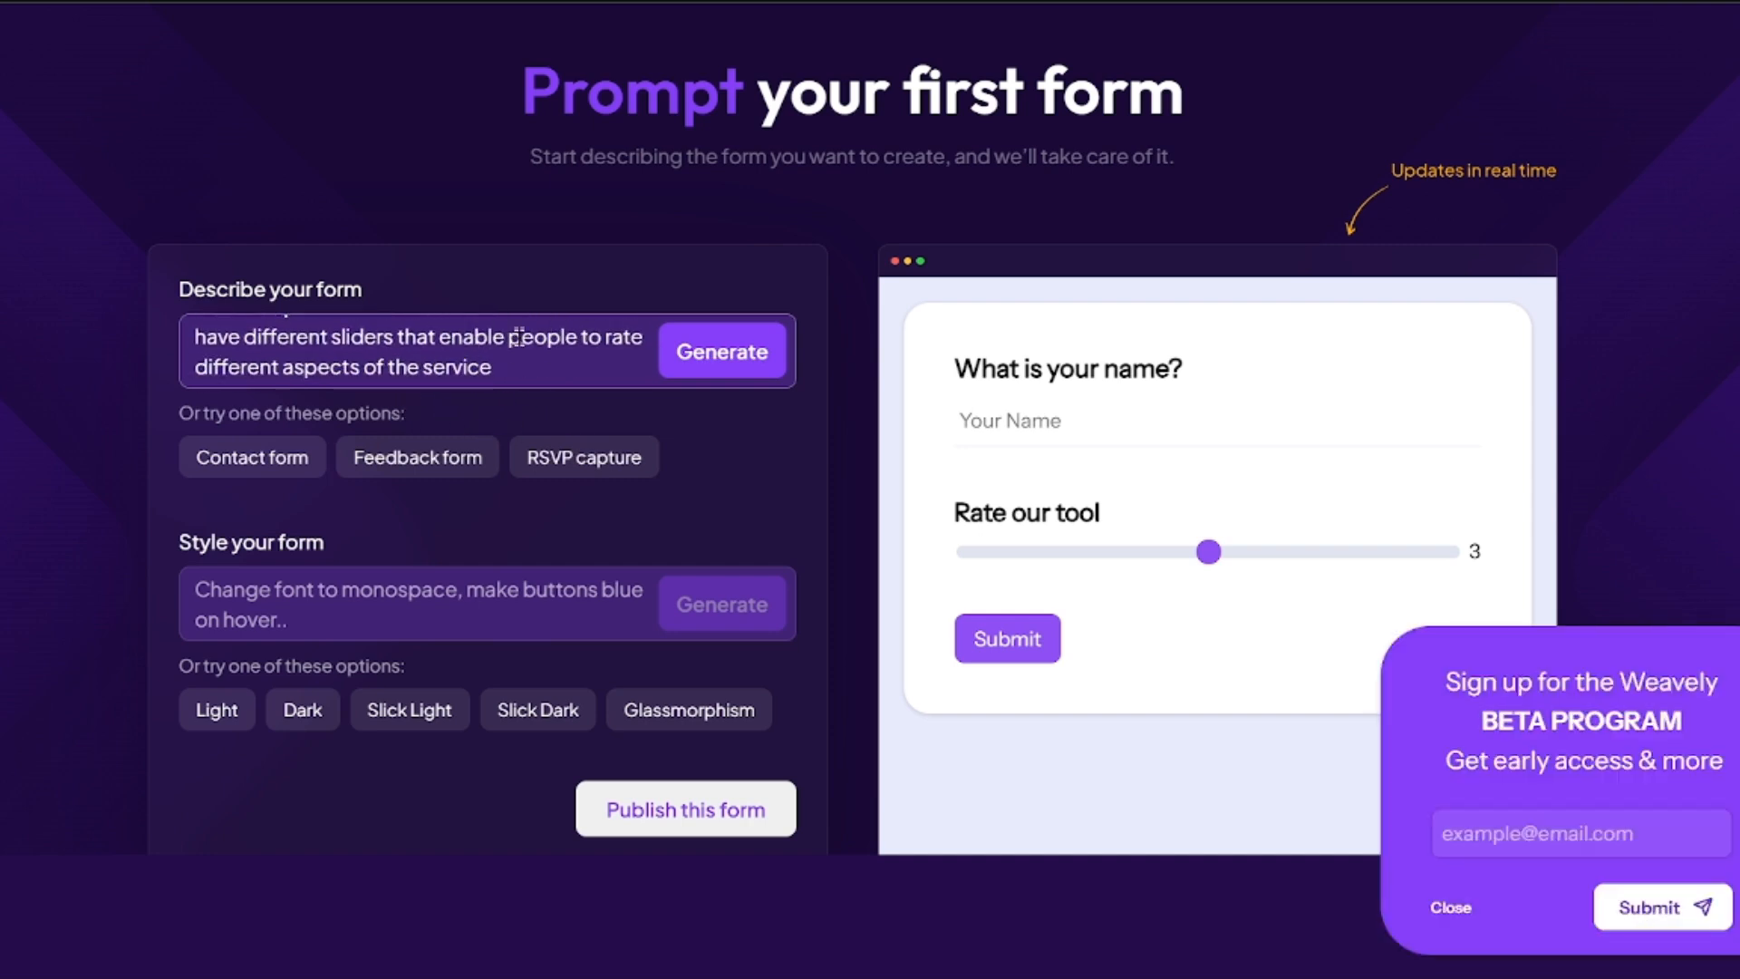
{"action": "left_click", "coordinate": [1455, 907]}
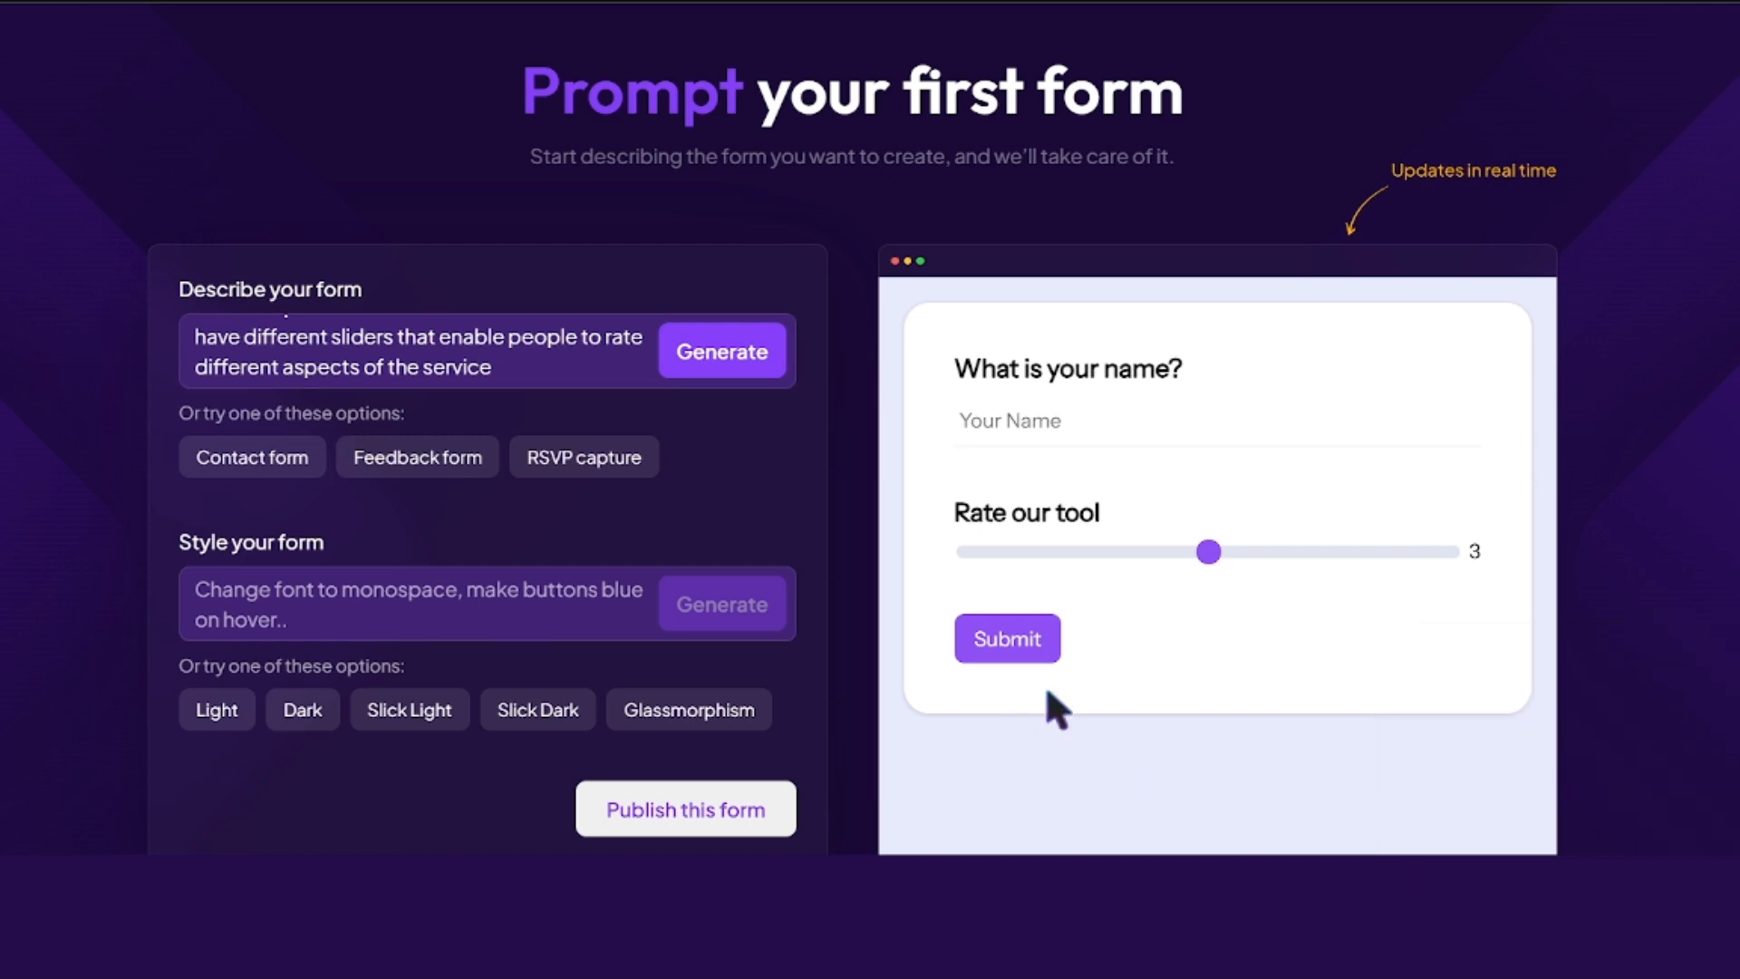
{"action": "left_click", "coordinate": [753, 373]}
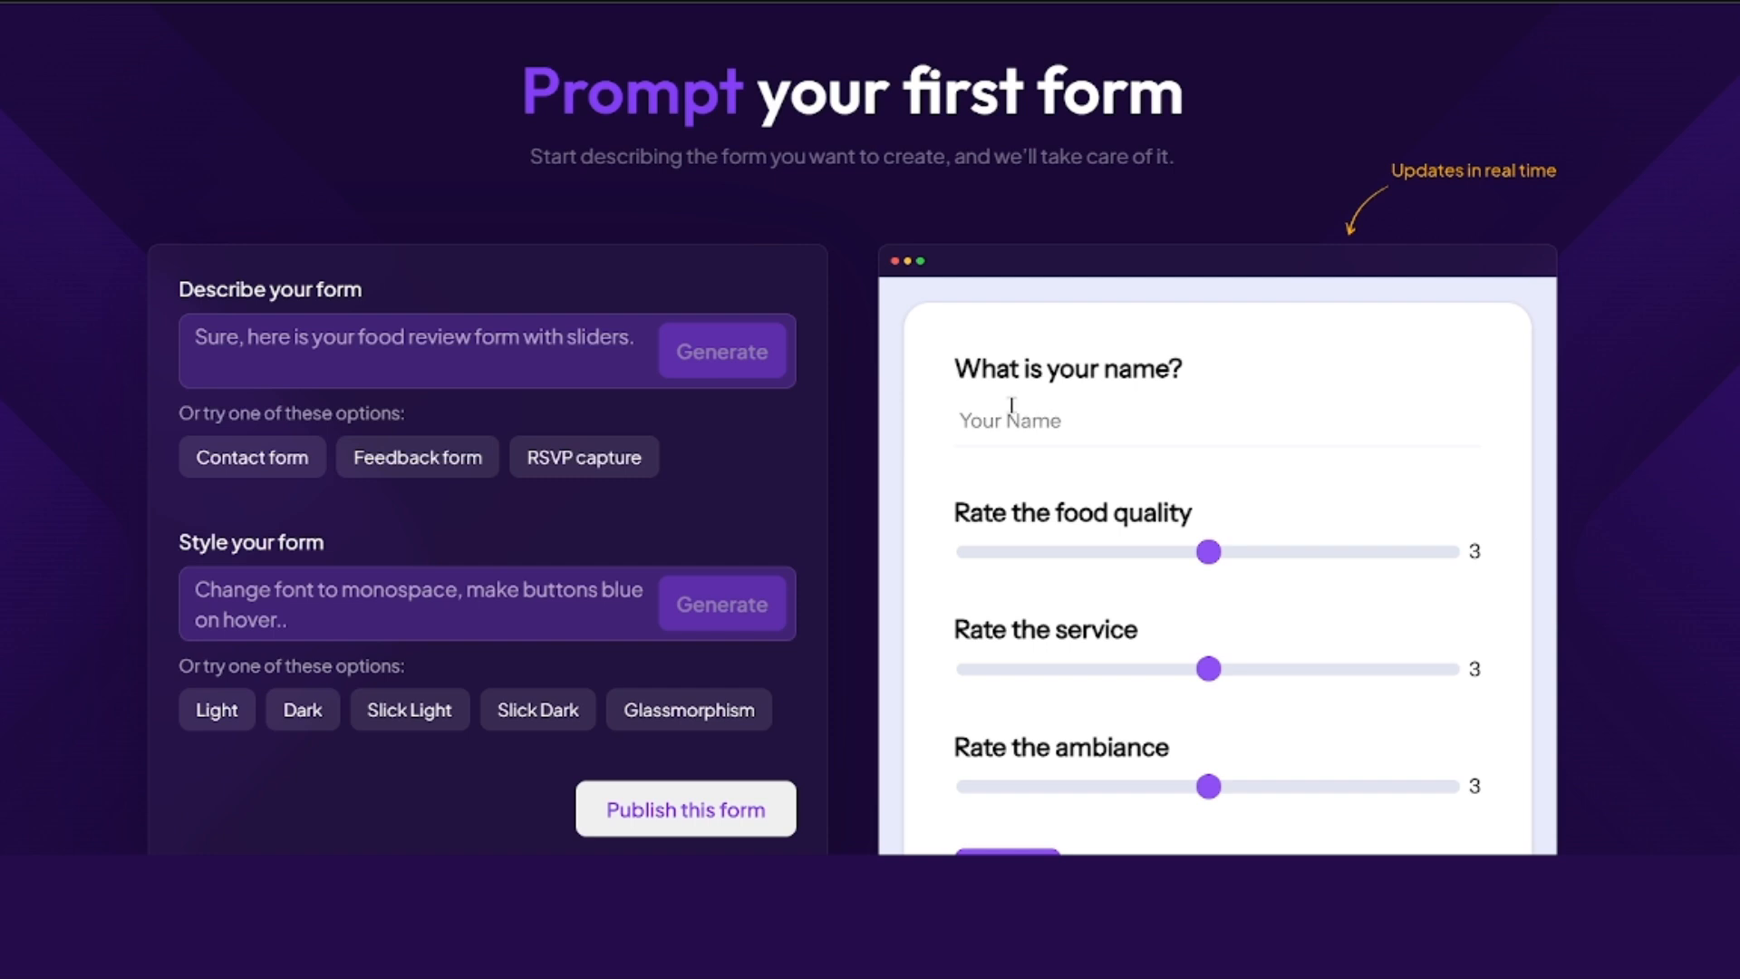
Examine the generated restaurant review form and test its food quality slider
{"action": "scroll", "coordinate": [1085, 439], "scroll_direction": "down", "scroll_amount": 1}
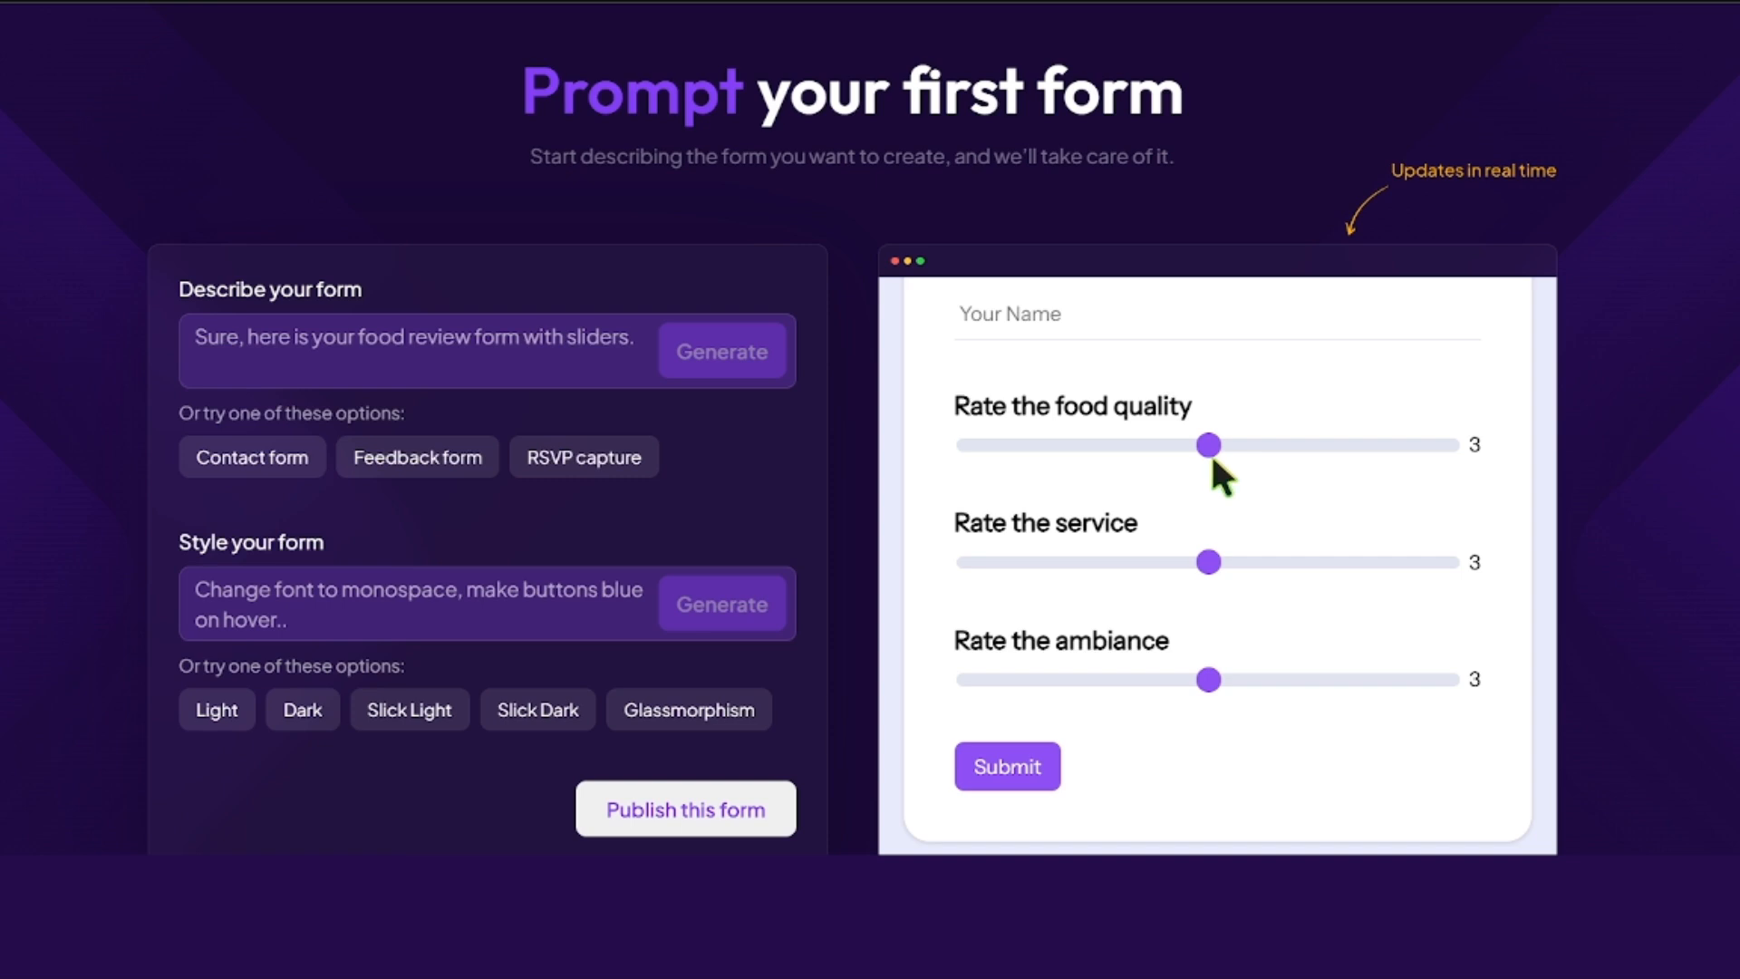
{"action": "left_click_drag", "start_coordinate": [1211, 453], "coordinate": [1323, 466]}
{"action": "scroll", "coordinate": [1179, 535], "scroll_direction": "down", "scroll_amount": 1}
{"action": "scroll", "coordinate": [1179, 530], "scroll_direction": "up", "scroll_amount": 1}
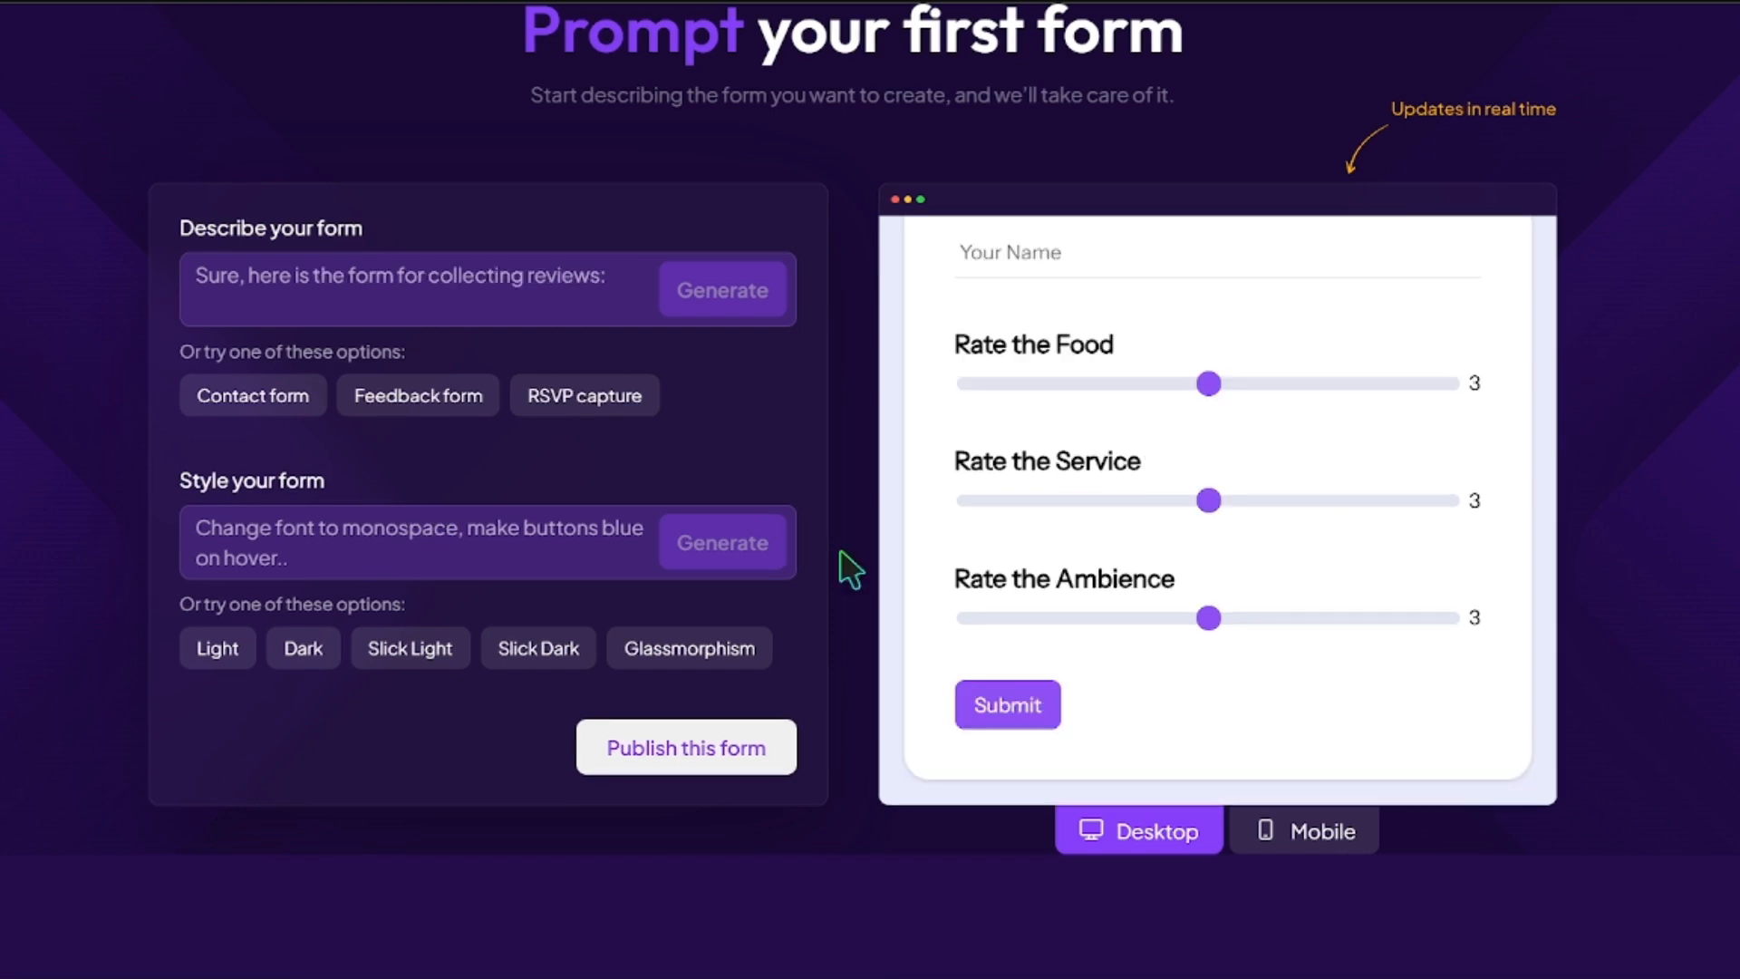
Try the Slick Light, Slick Dark and Glassmorphism styles on the restaurant review form
{"action": "left_click", "coordinate": [422, 654]}
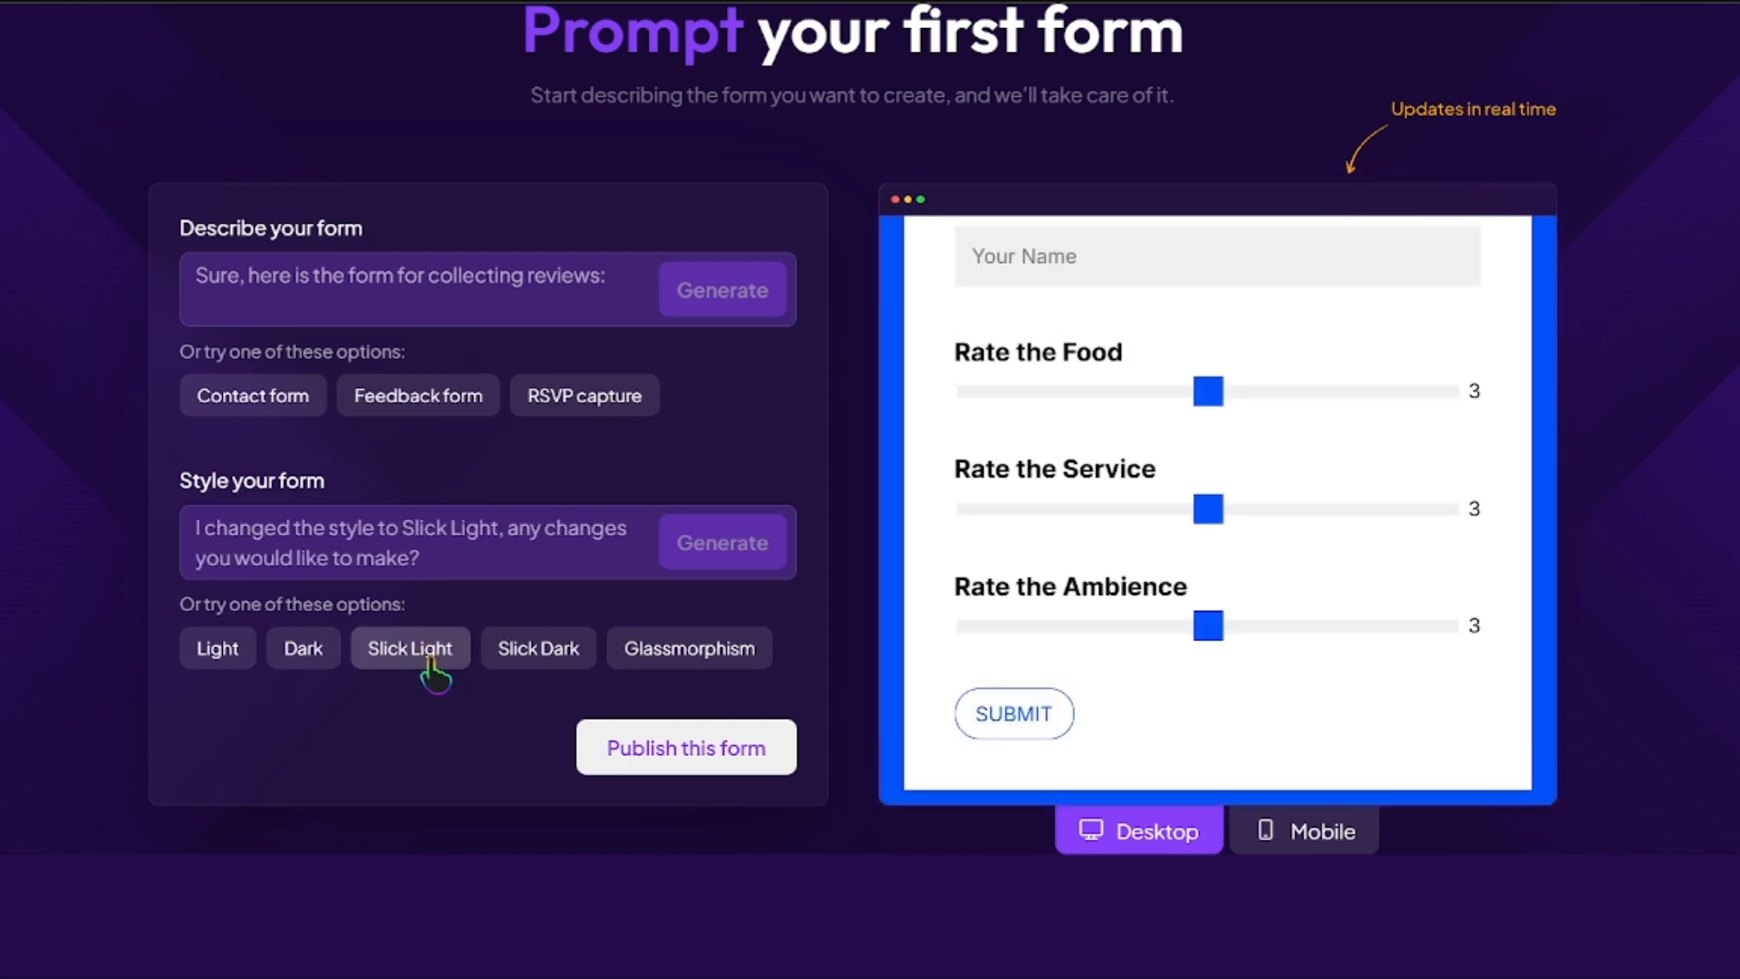
{"action": "left_click", "coordinate": [548, 651]}
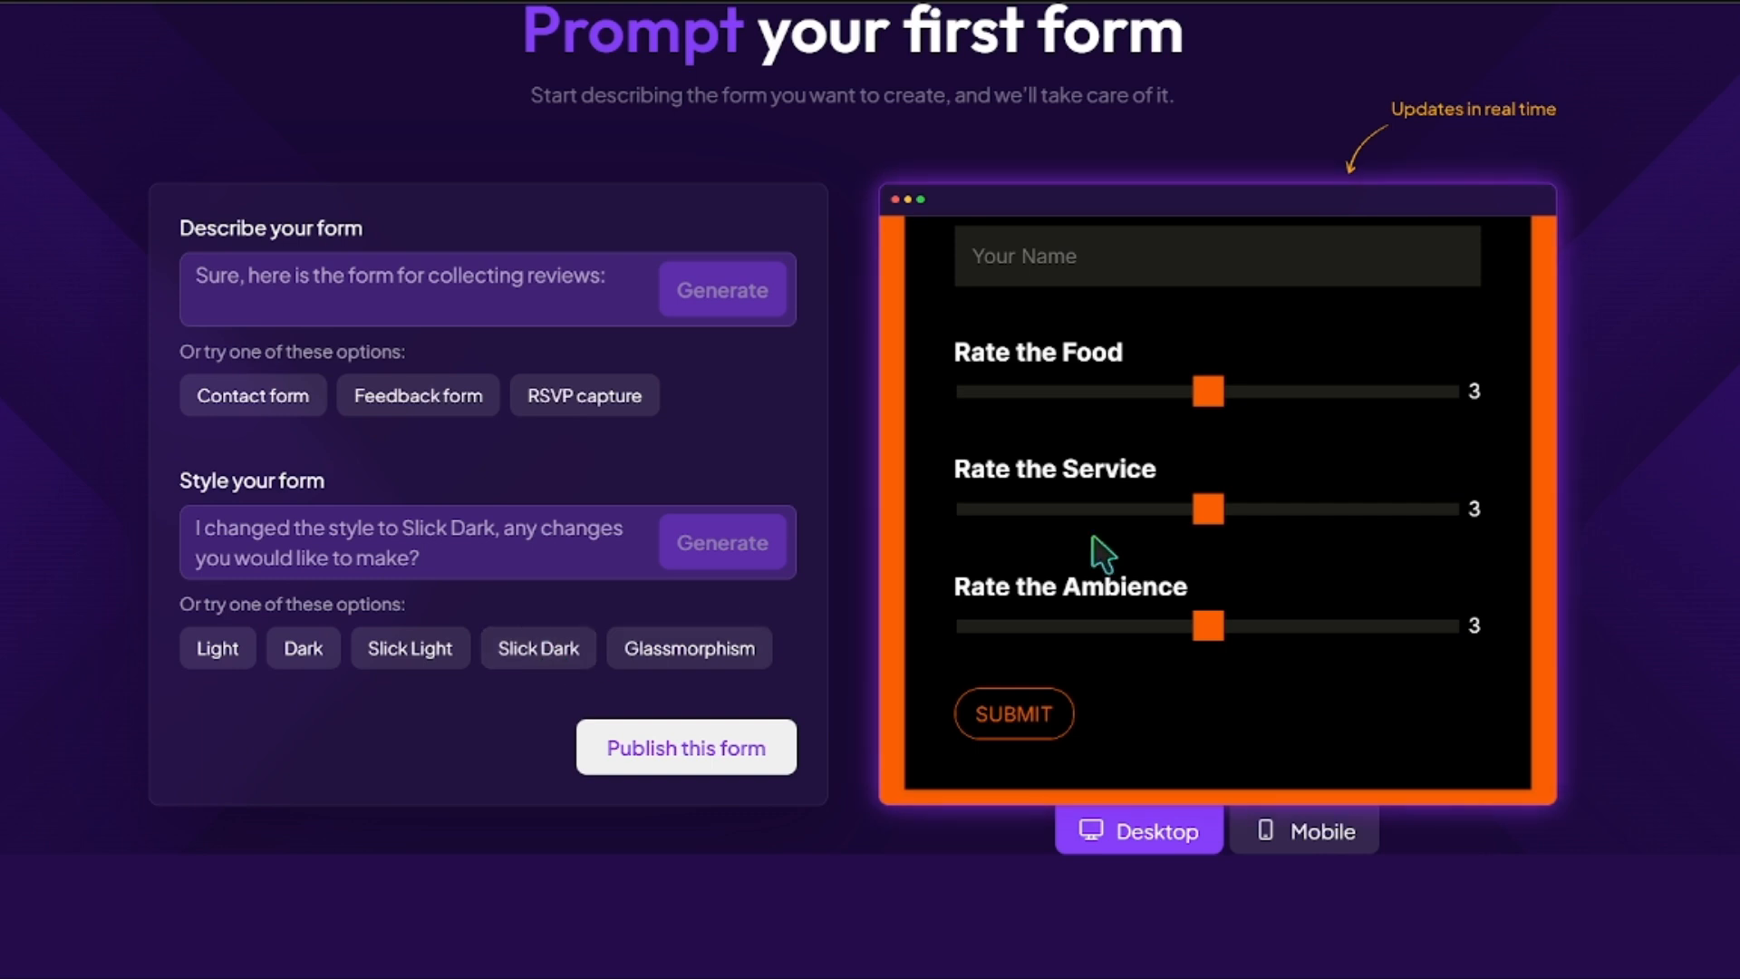
{"action": "left_click", "coordinate": [705, 649]}
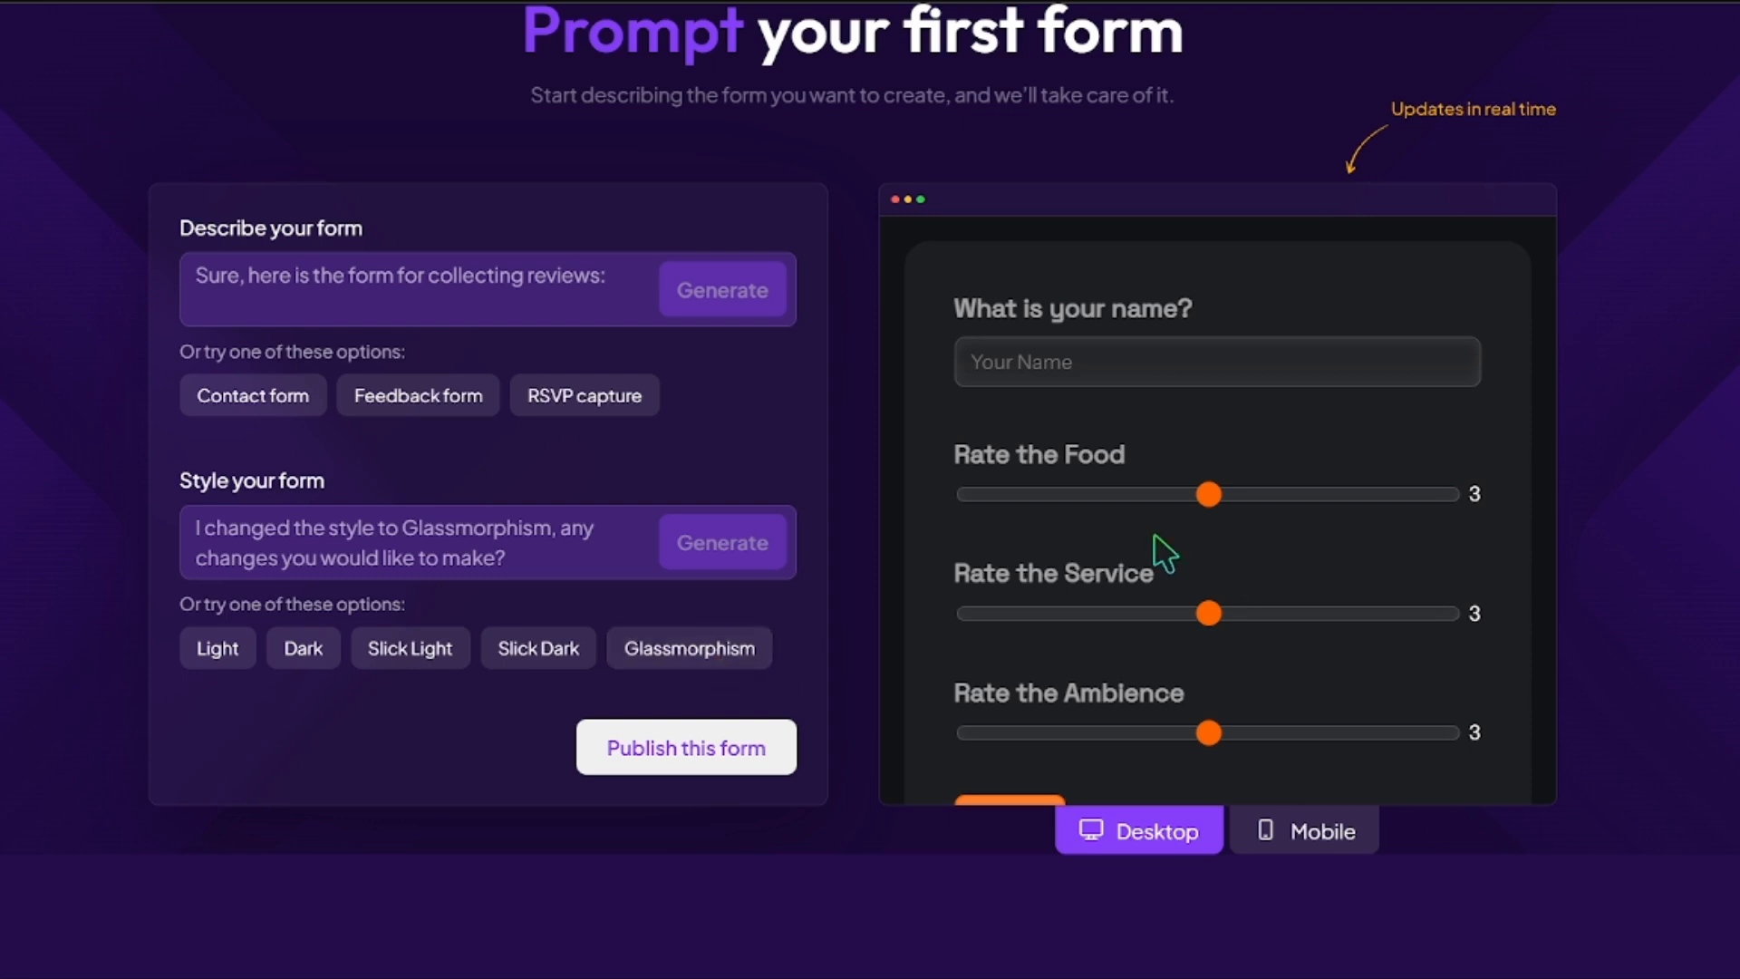
{"action": "scroll", "coordinate": [1157, 555], "scroll_direction": "down", "scroll_amount": 2}
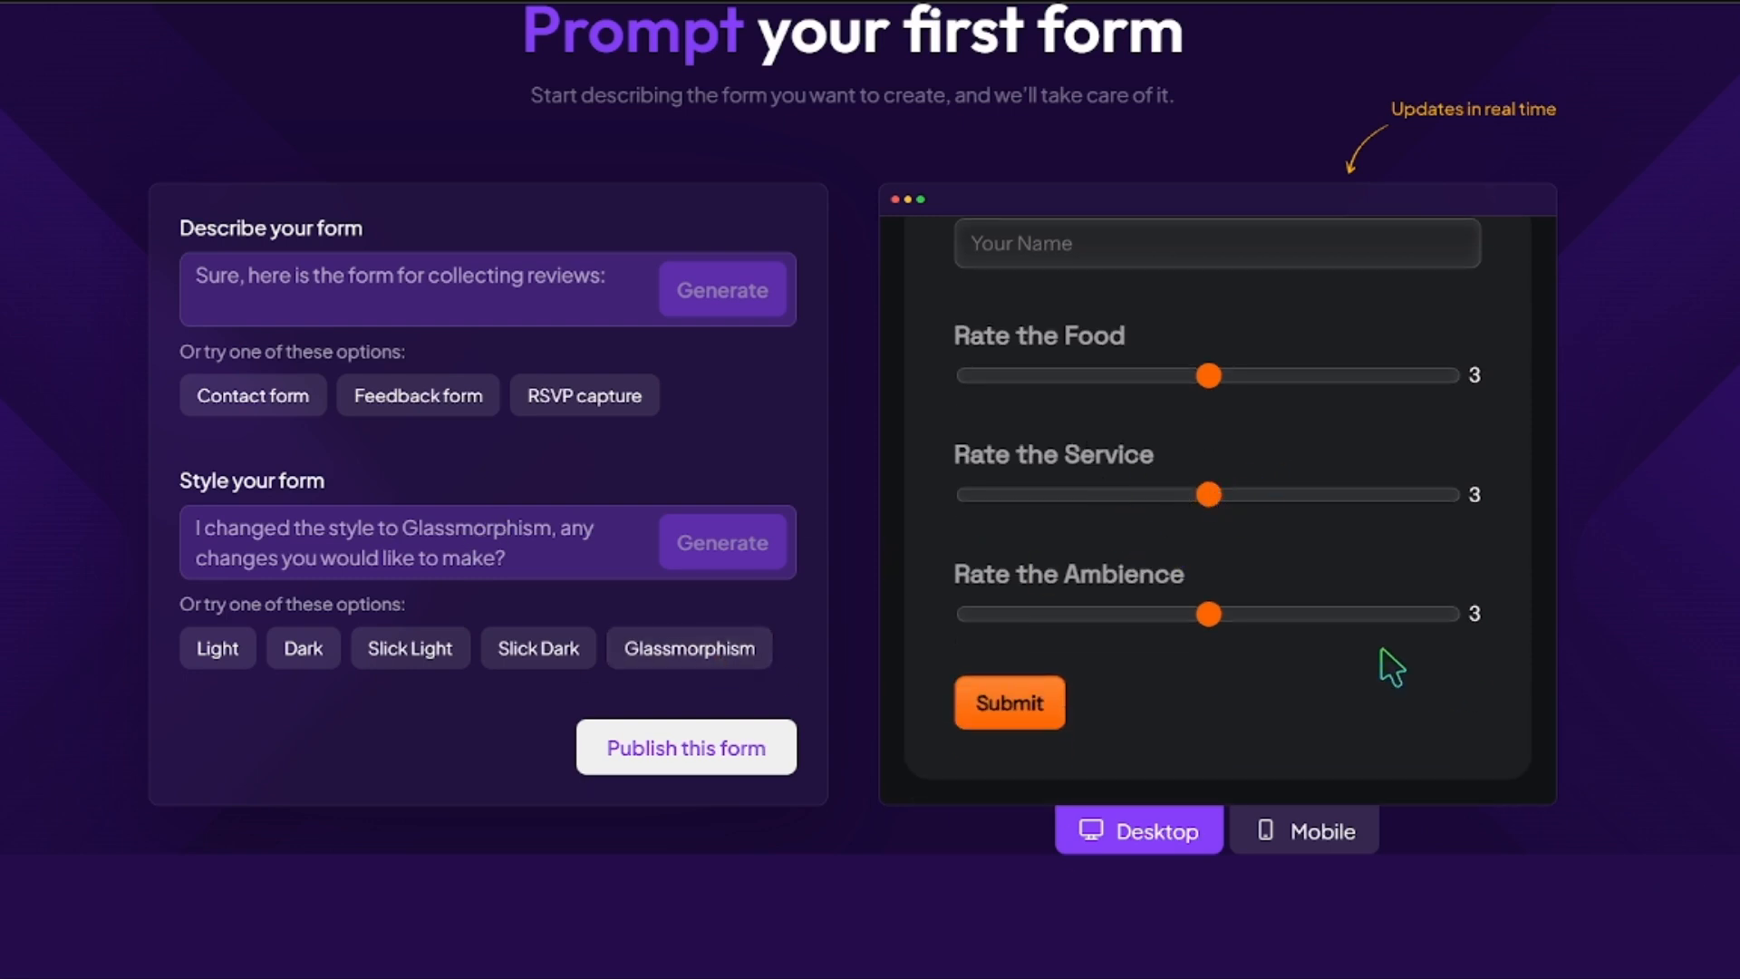
{"action": "scroll", "coordinate": [1369, 653], "scroll_direction": "up", "scroll_amount": 2}
Restyle the review form with the prompt "make the background and buttons red" and check the preview
{"action": "left_click", "coordinate": [469, 534]}
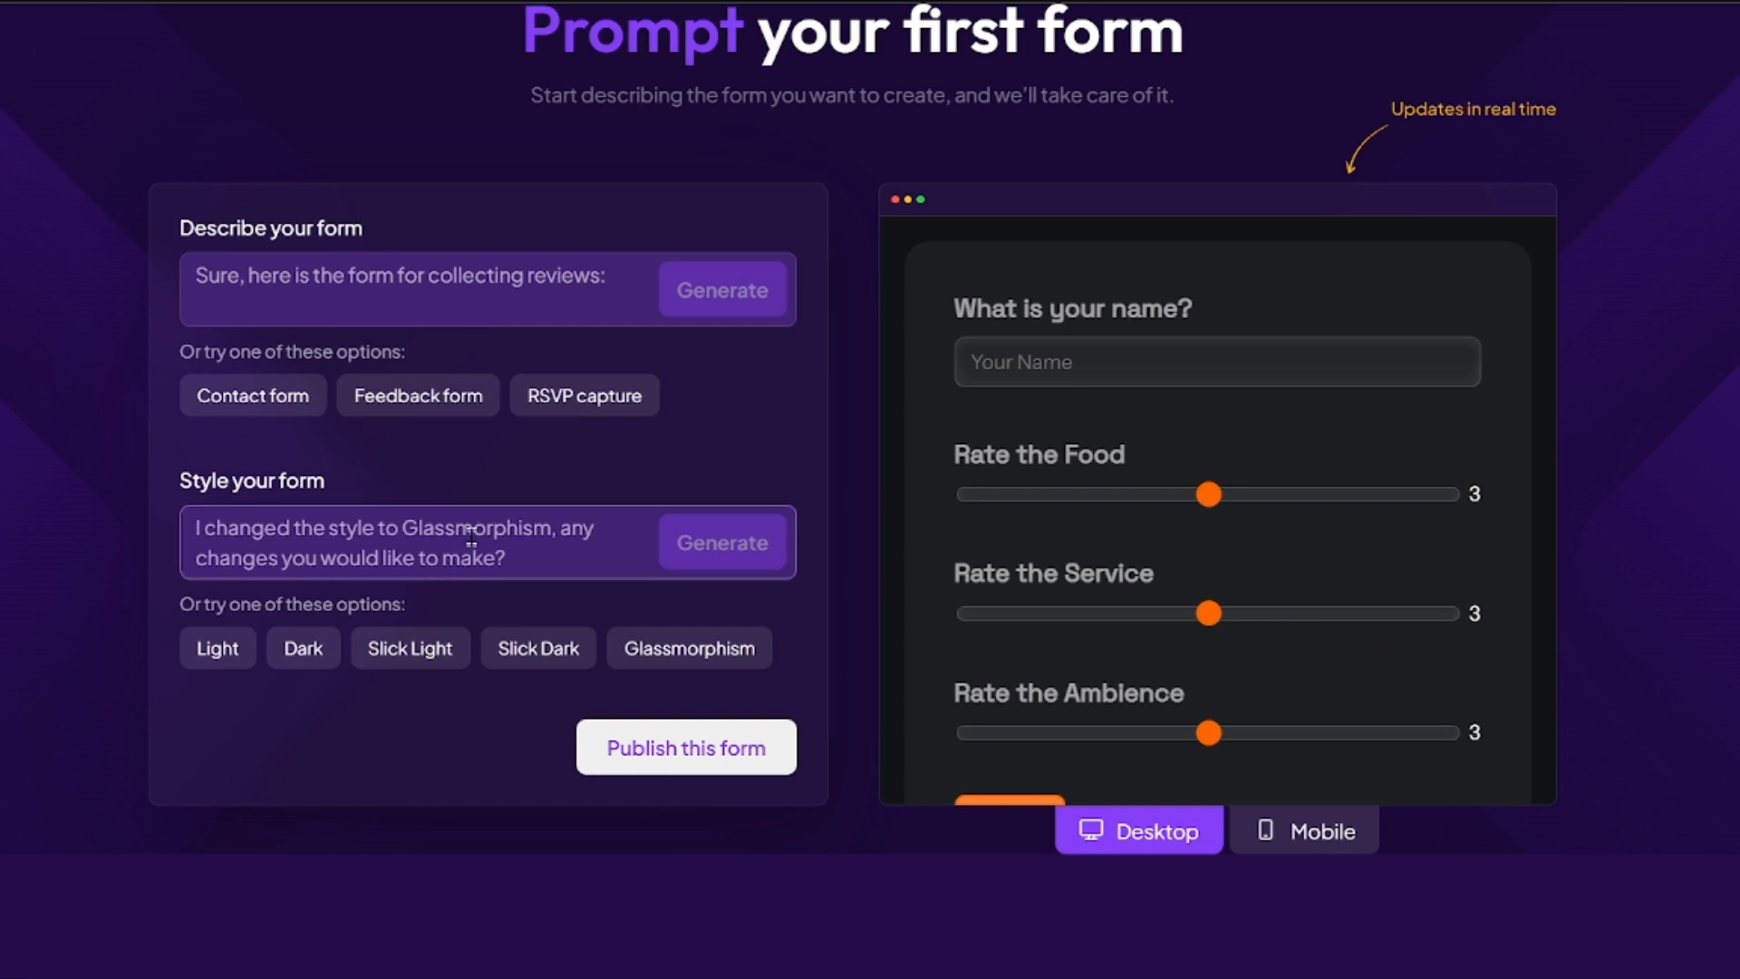
{"action": "type", "text": "make the background and buttons red"}
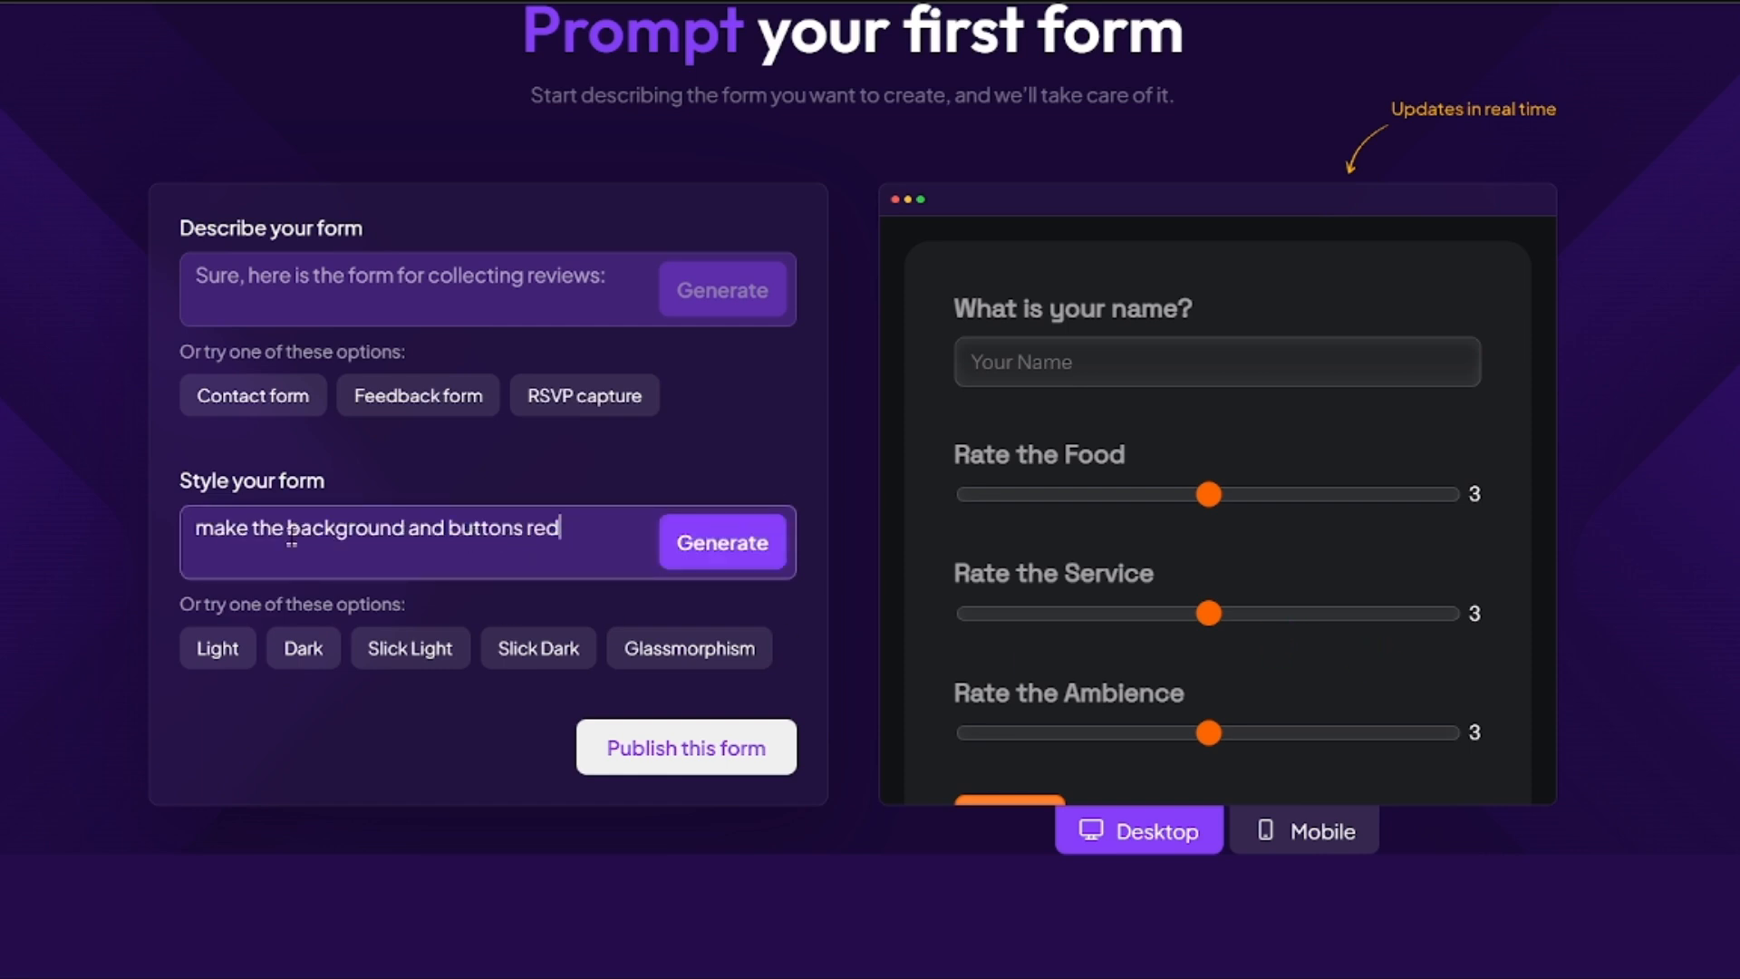
{"action": "left_click", "coordinate": [668, 551]}
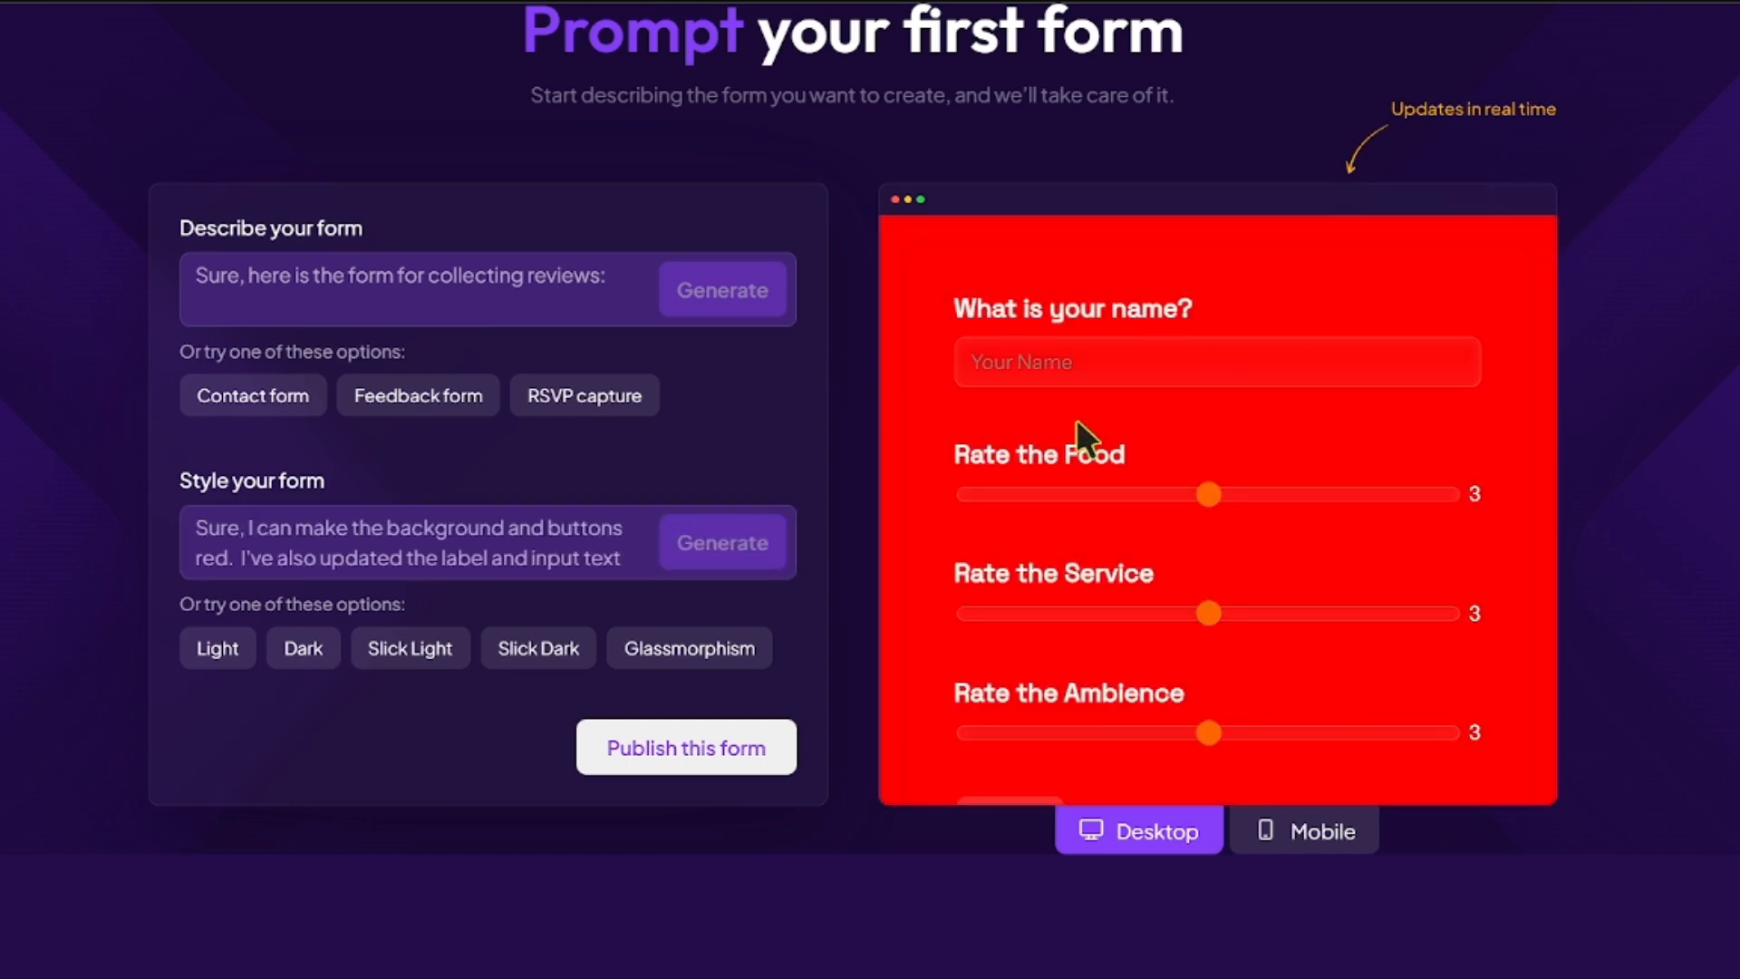
{"action": "scroll", "coordinate": [1042, 567], "scroll_direction": "down", "scroll_amount": 1}
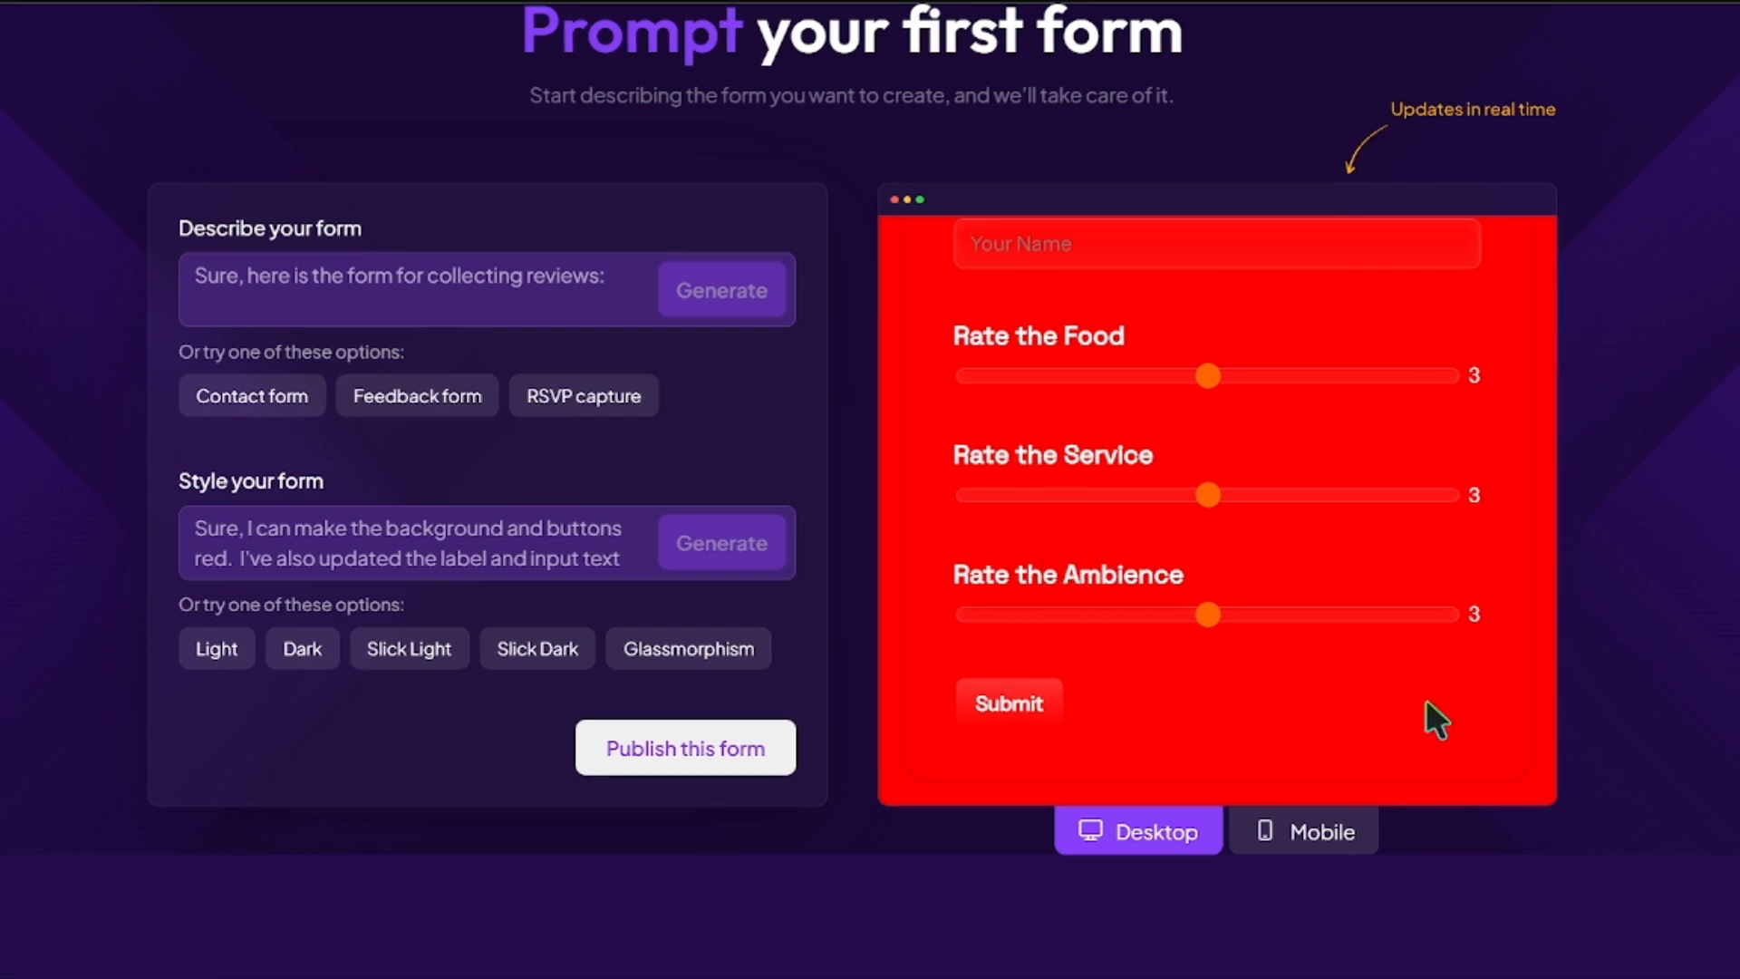
Preview the red review form in the mobile layout and return to the desktop layout
{"action": "left_click", "coordinate": [1336, 831]}
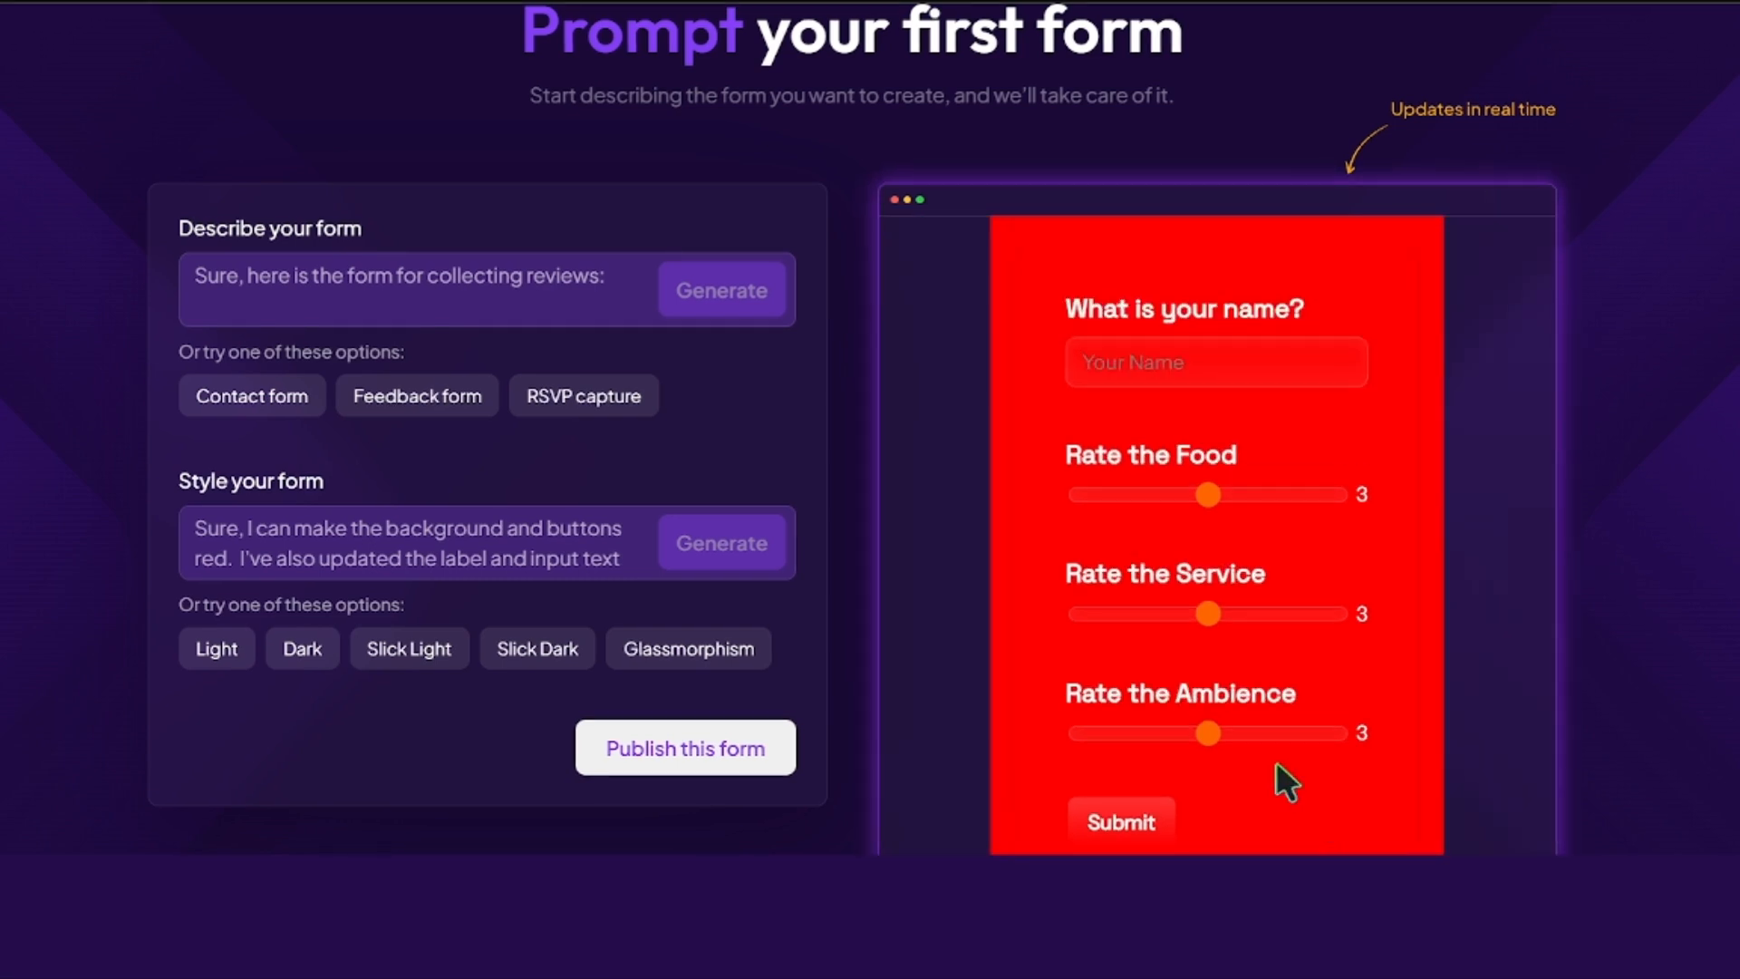
{"action": "scroll", "coordinate": [1214, 634], "scroll_direction": "down", "scroll_amount": 1}
{"action": "scroll", "coordinate": [1178, 711], "scroll_direction": "up", "scroll_amount": 2}
{"action": "scroll", "coordinate": [1160, 743], "scroll_direction": "down", "scroll_amount": 2}
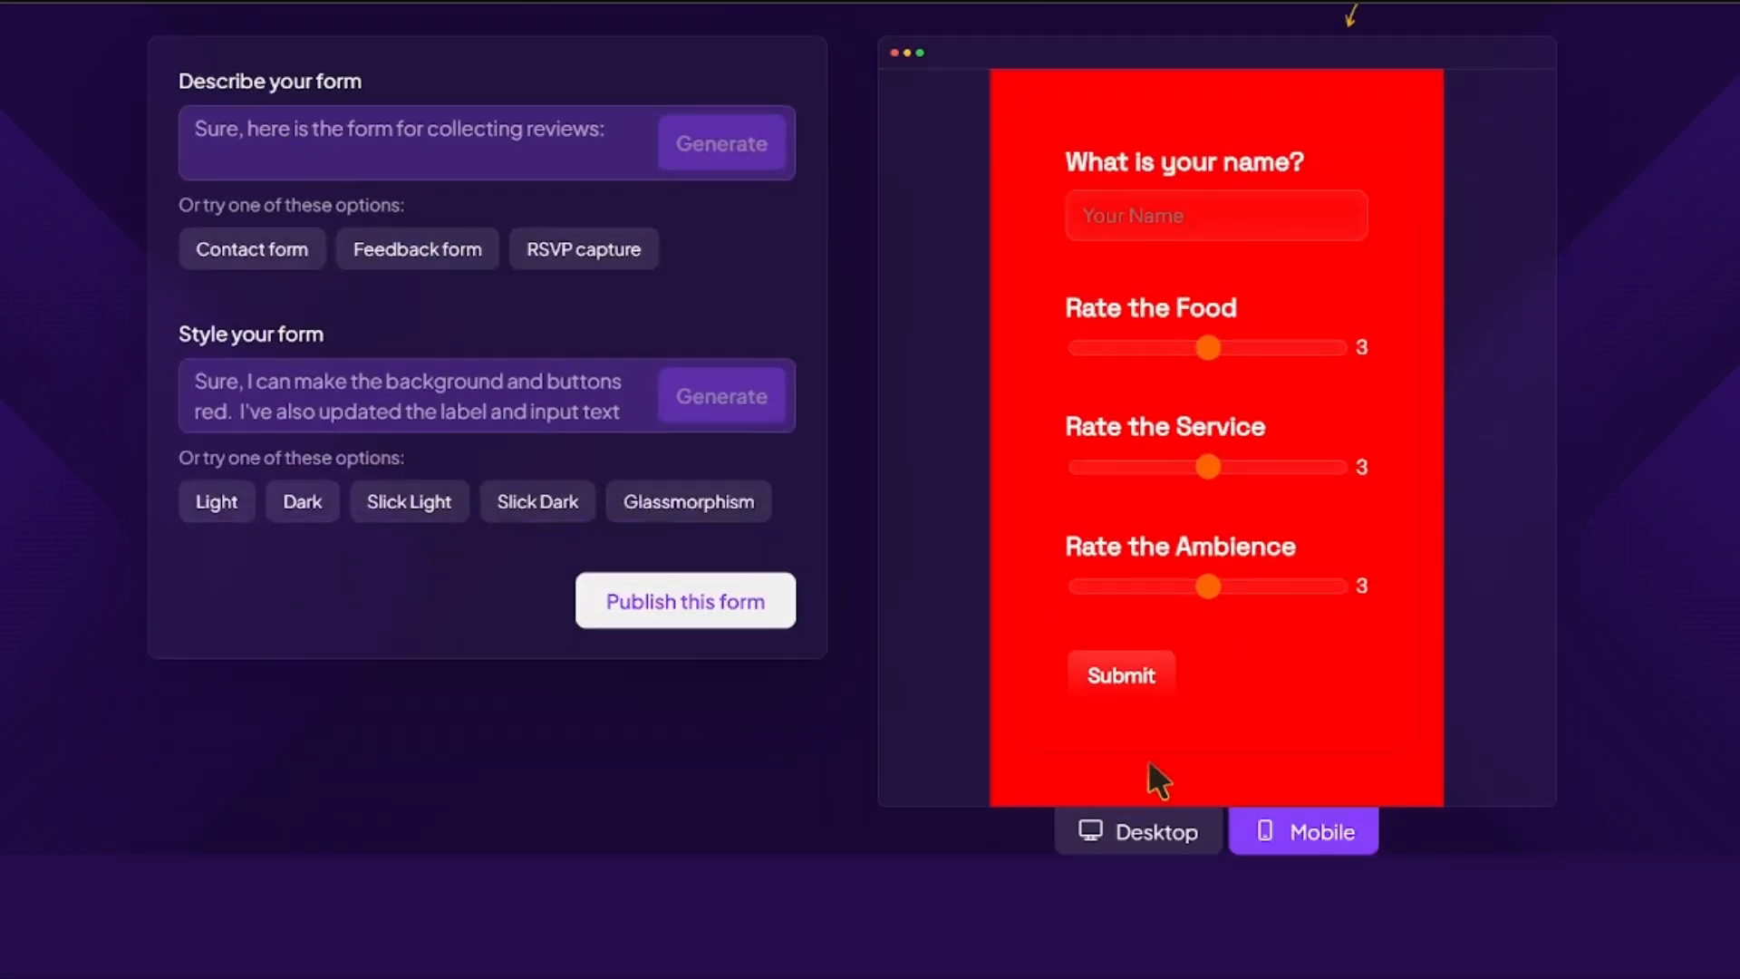
{"action": "left_click", "coordinate": [1137, 834]}
Apply the Slick Dark style to the review form and check it down to the submit button
{"action": "left_click", "coordinate": [420, 527]}
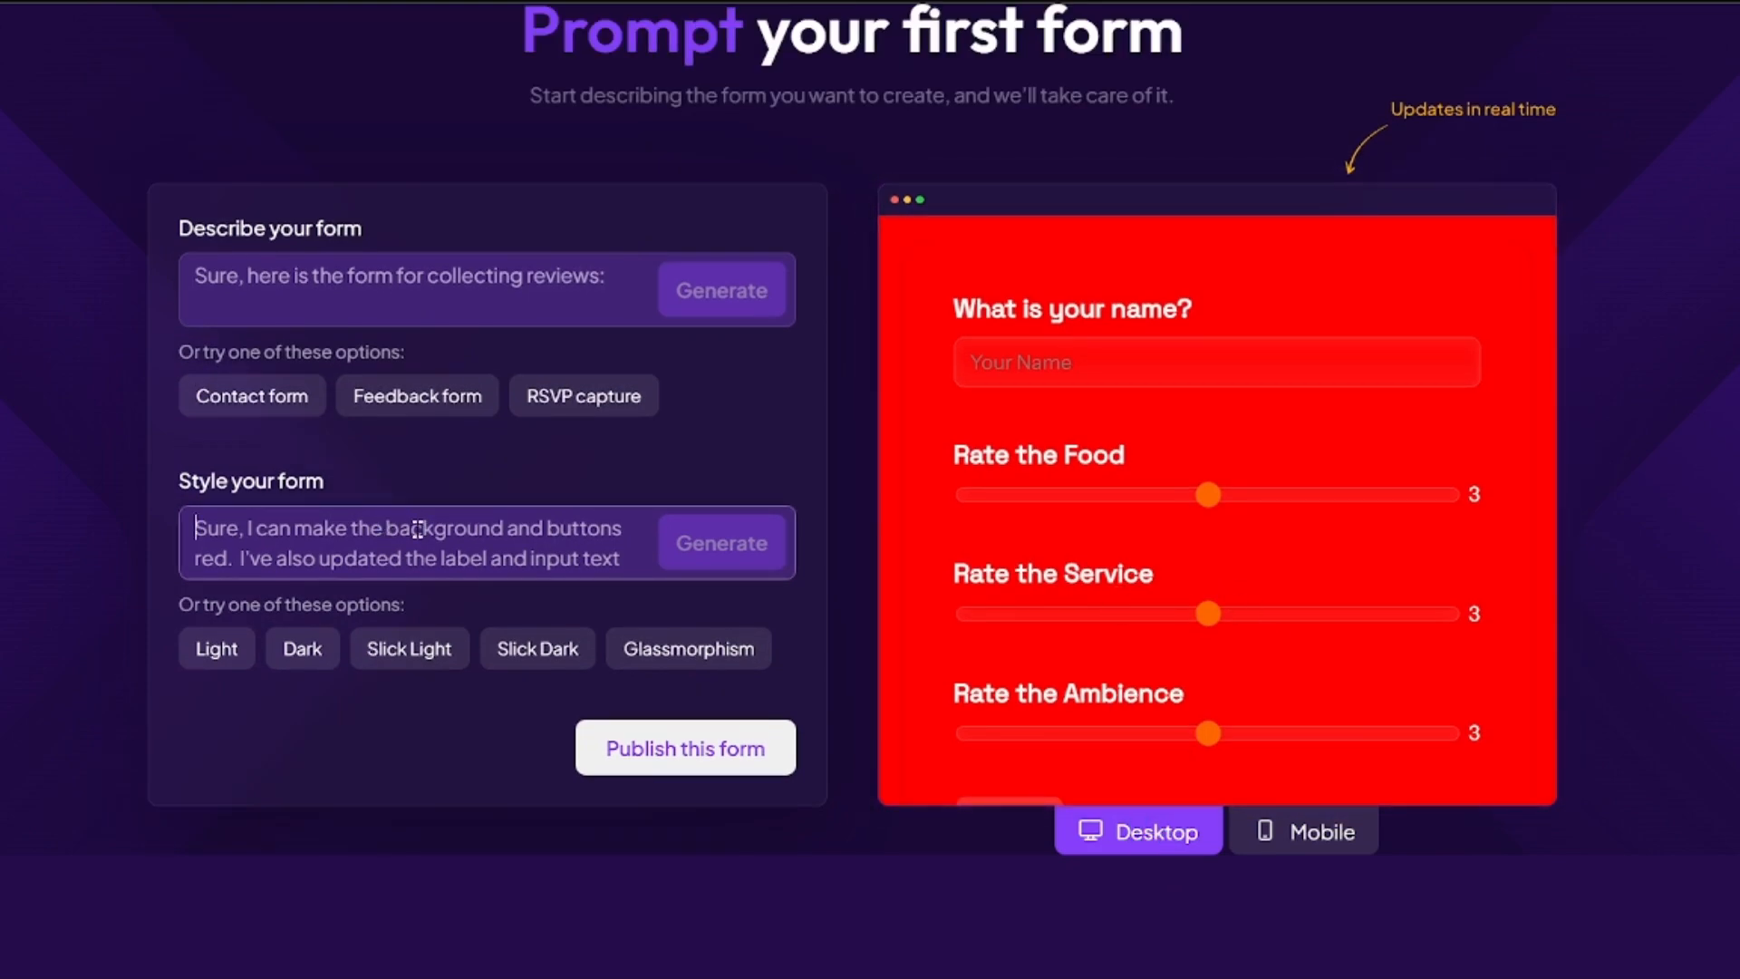
{"action": "left_click", "coordinate": [544, 650]}
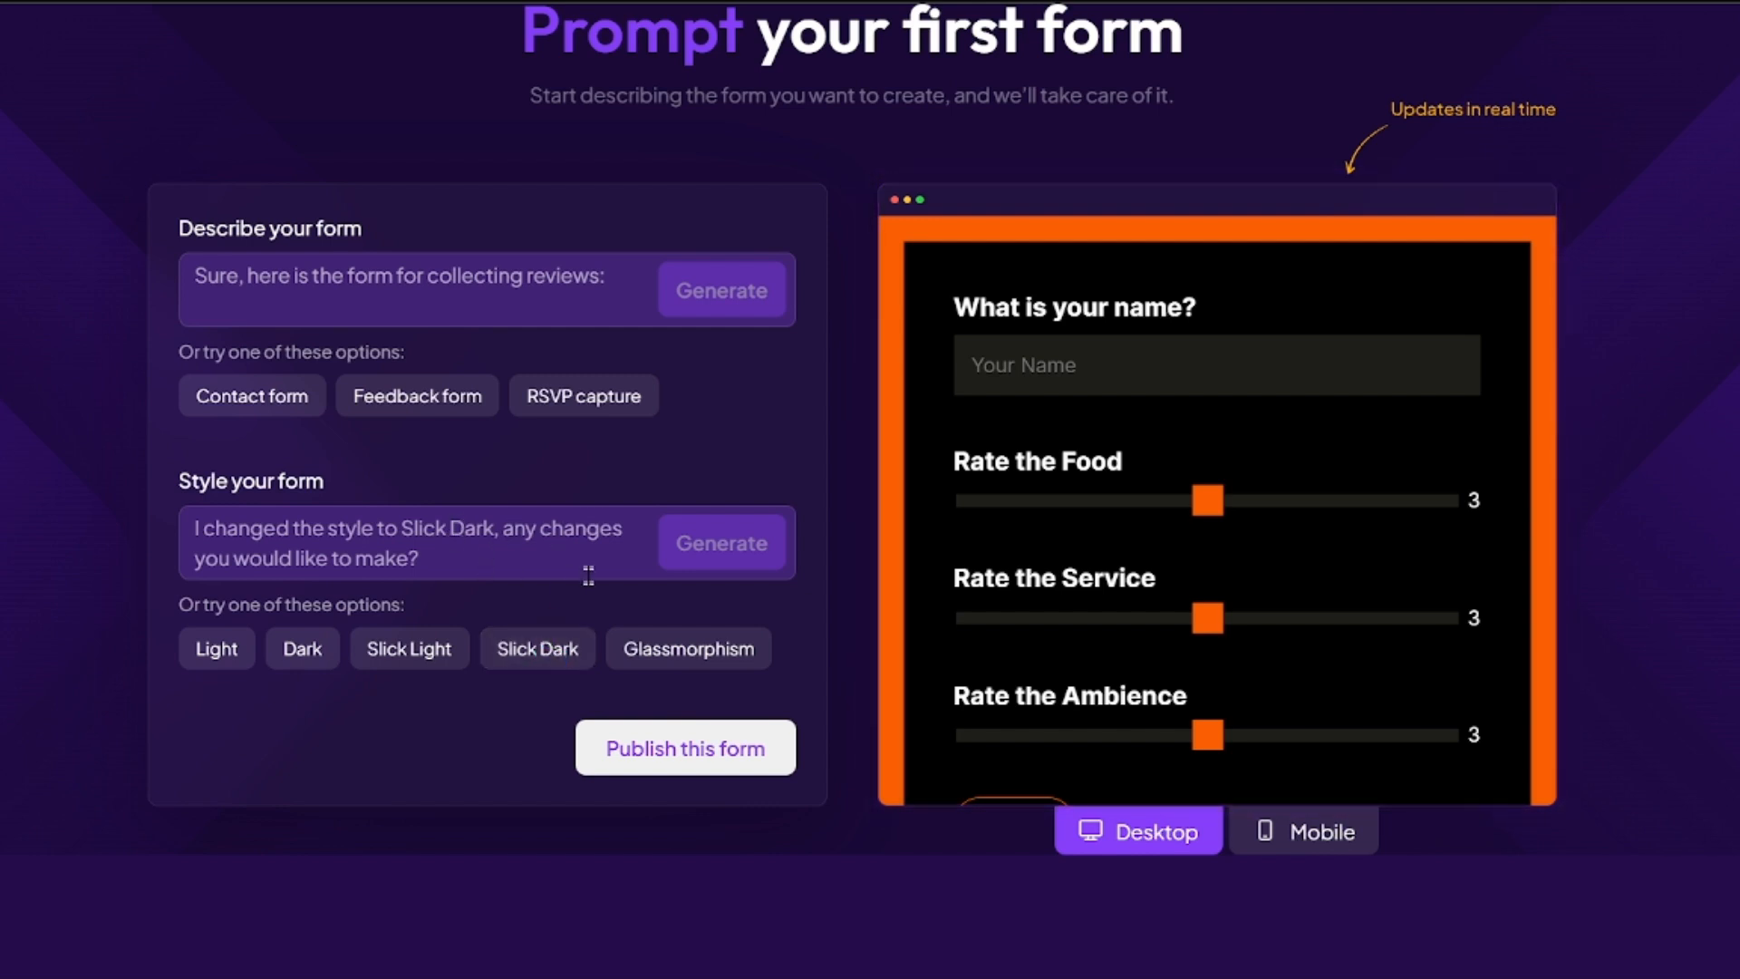
{"action": "scroll", "coordinate": [988, 490], "scroll_direction": "down", "scroll_amount": 2}
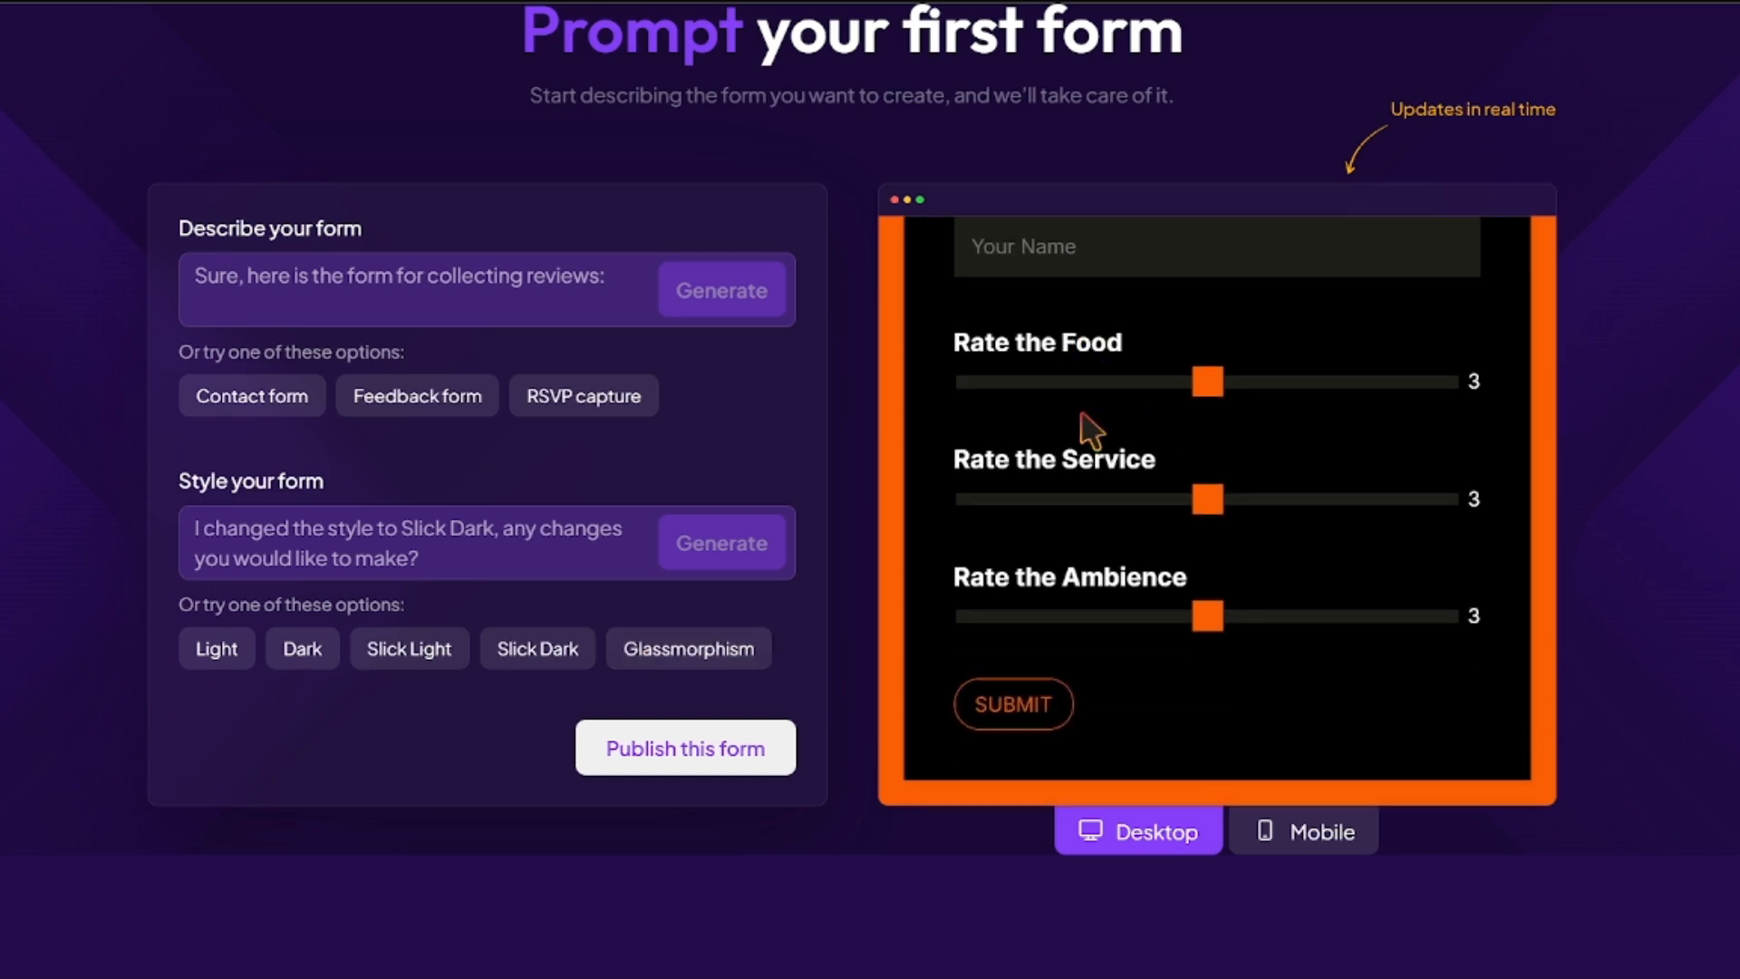
Switch the preview of the Slick Dark review form to the mobile layout and examine the whole form
{"action": "left_click", "coordinate": [1262, 838]}
{"action": "scroll", "coordinate": [1274, 505], "scroll_direction": "down", "scroll_amount": 2}
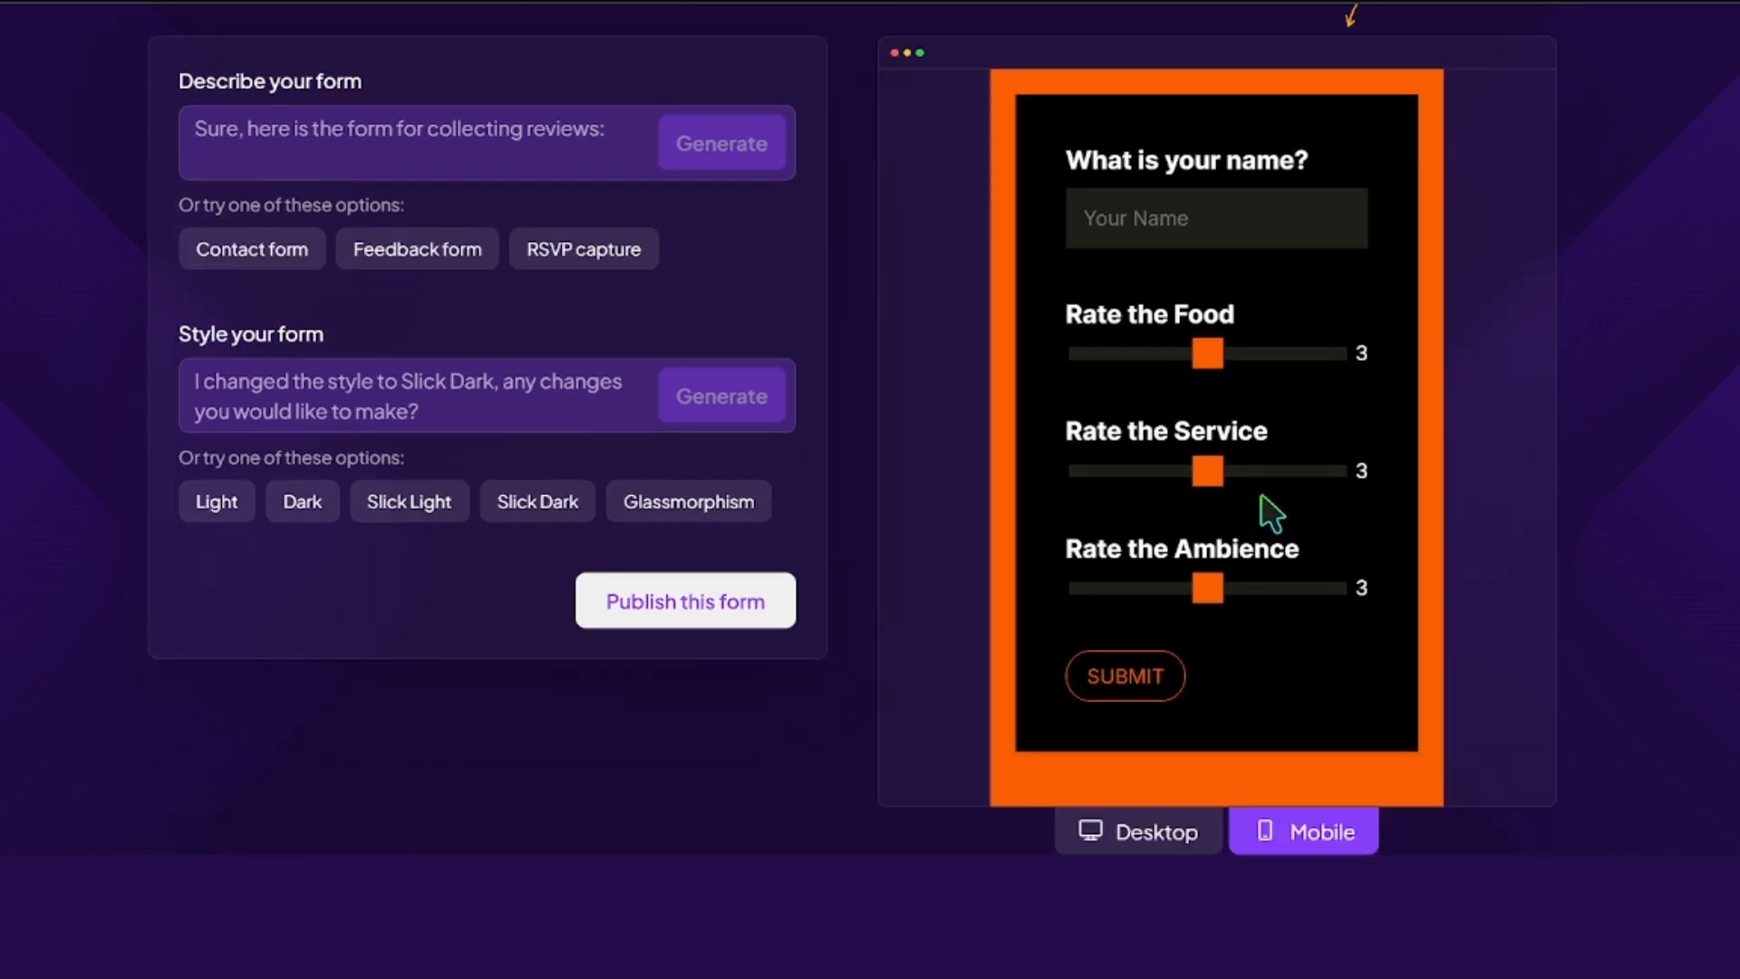
{"action": "scroll", "coordinate": [1271, 514], "scroll_direction": "up", "scroll_amount": 3}
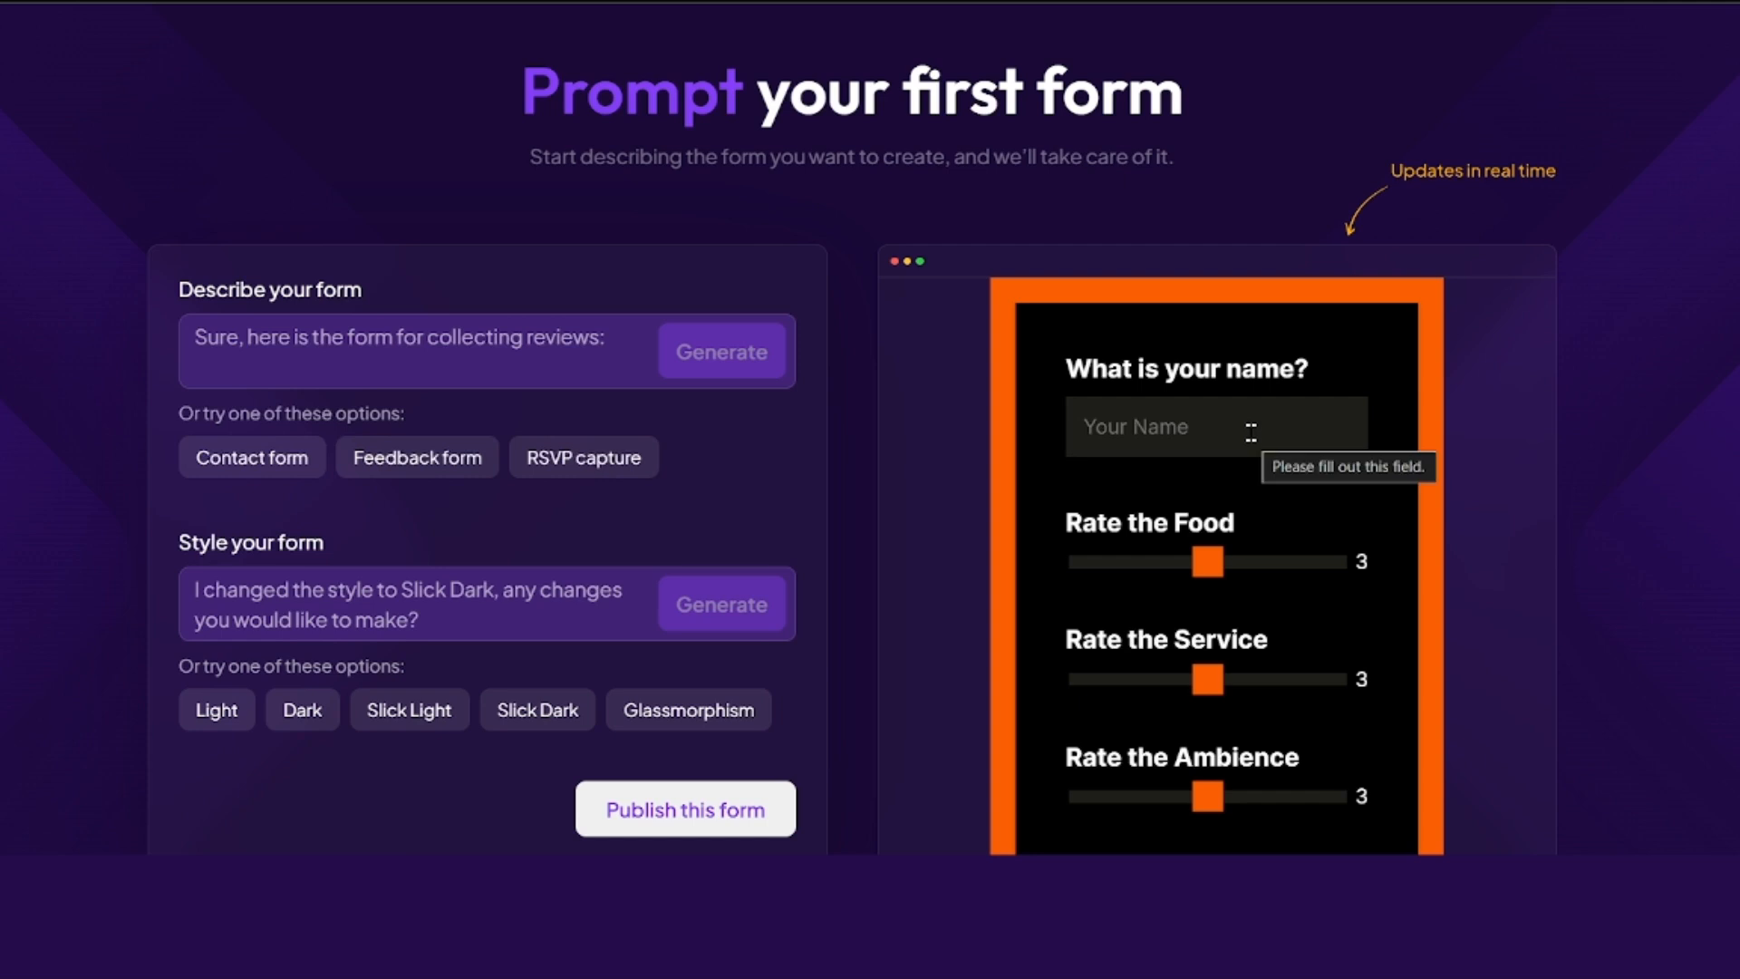
{"action": "scroll", "coordinate": [1252, 434], "scroll_direction": "down", "scroll_amount": 3}
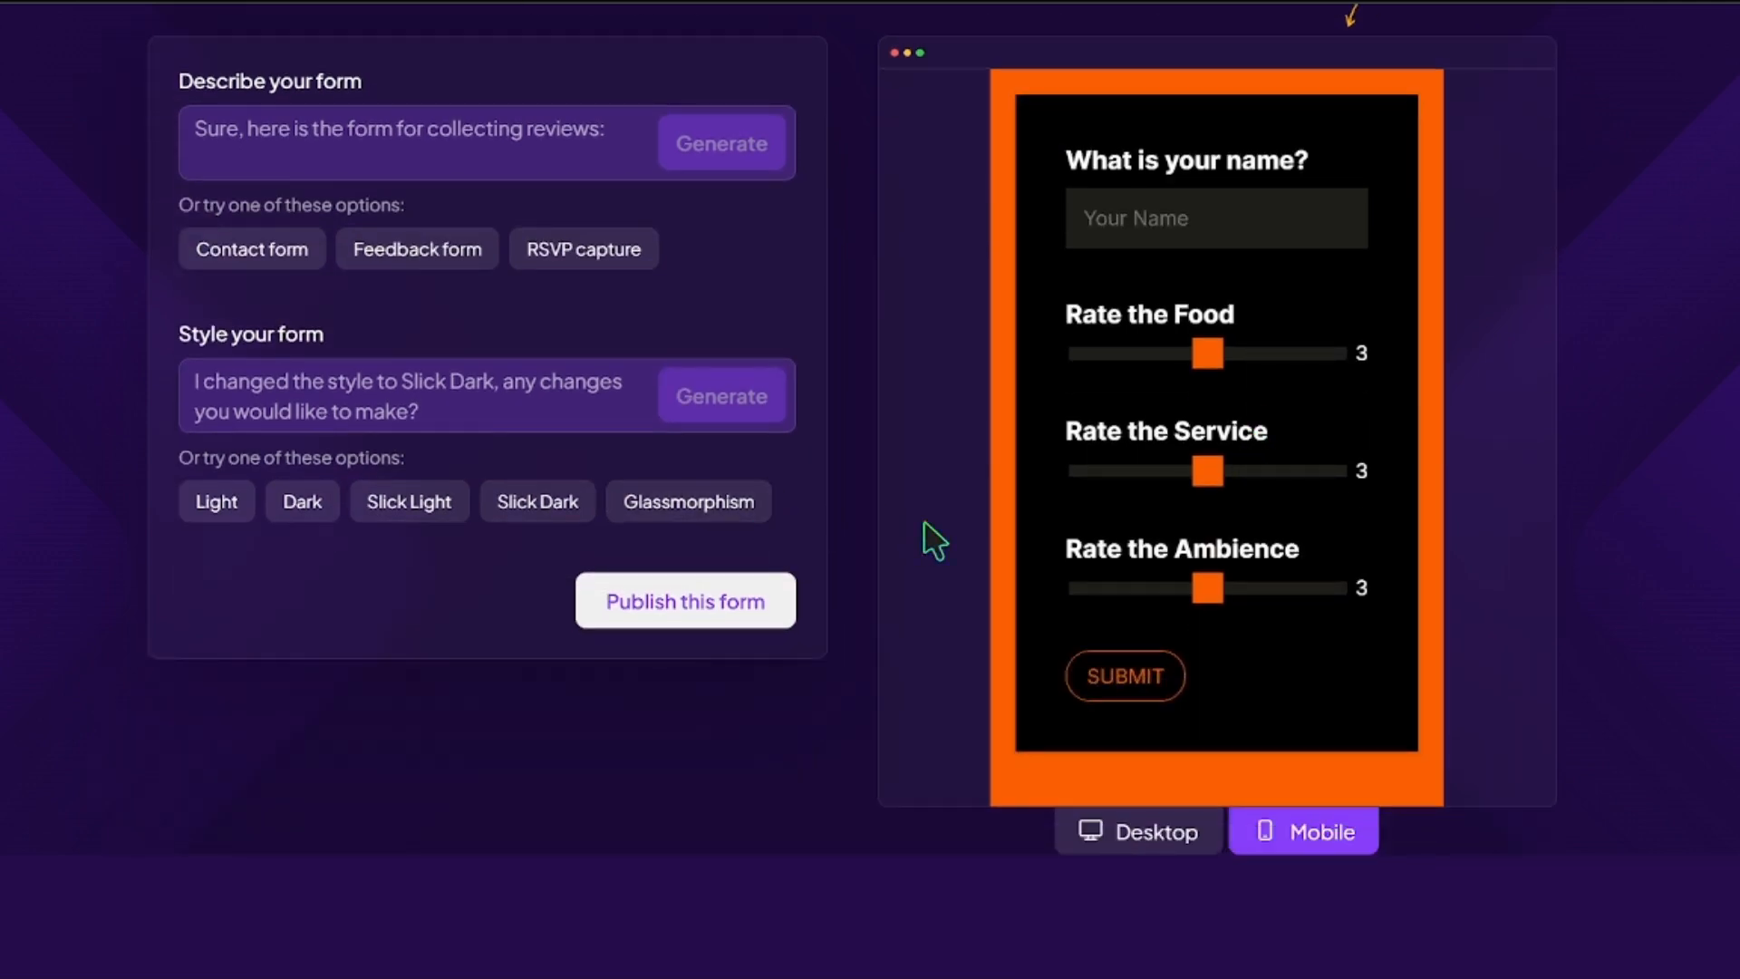
Publish the review form under the name "Restaurant Form" and generate its shareable link
{"action": "left_click", "coordinate": [743, 609]}
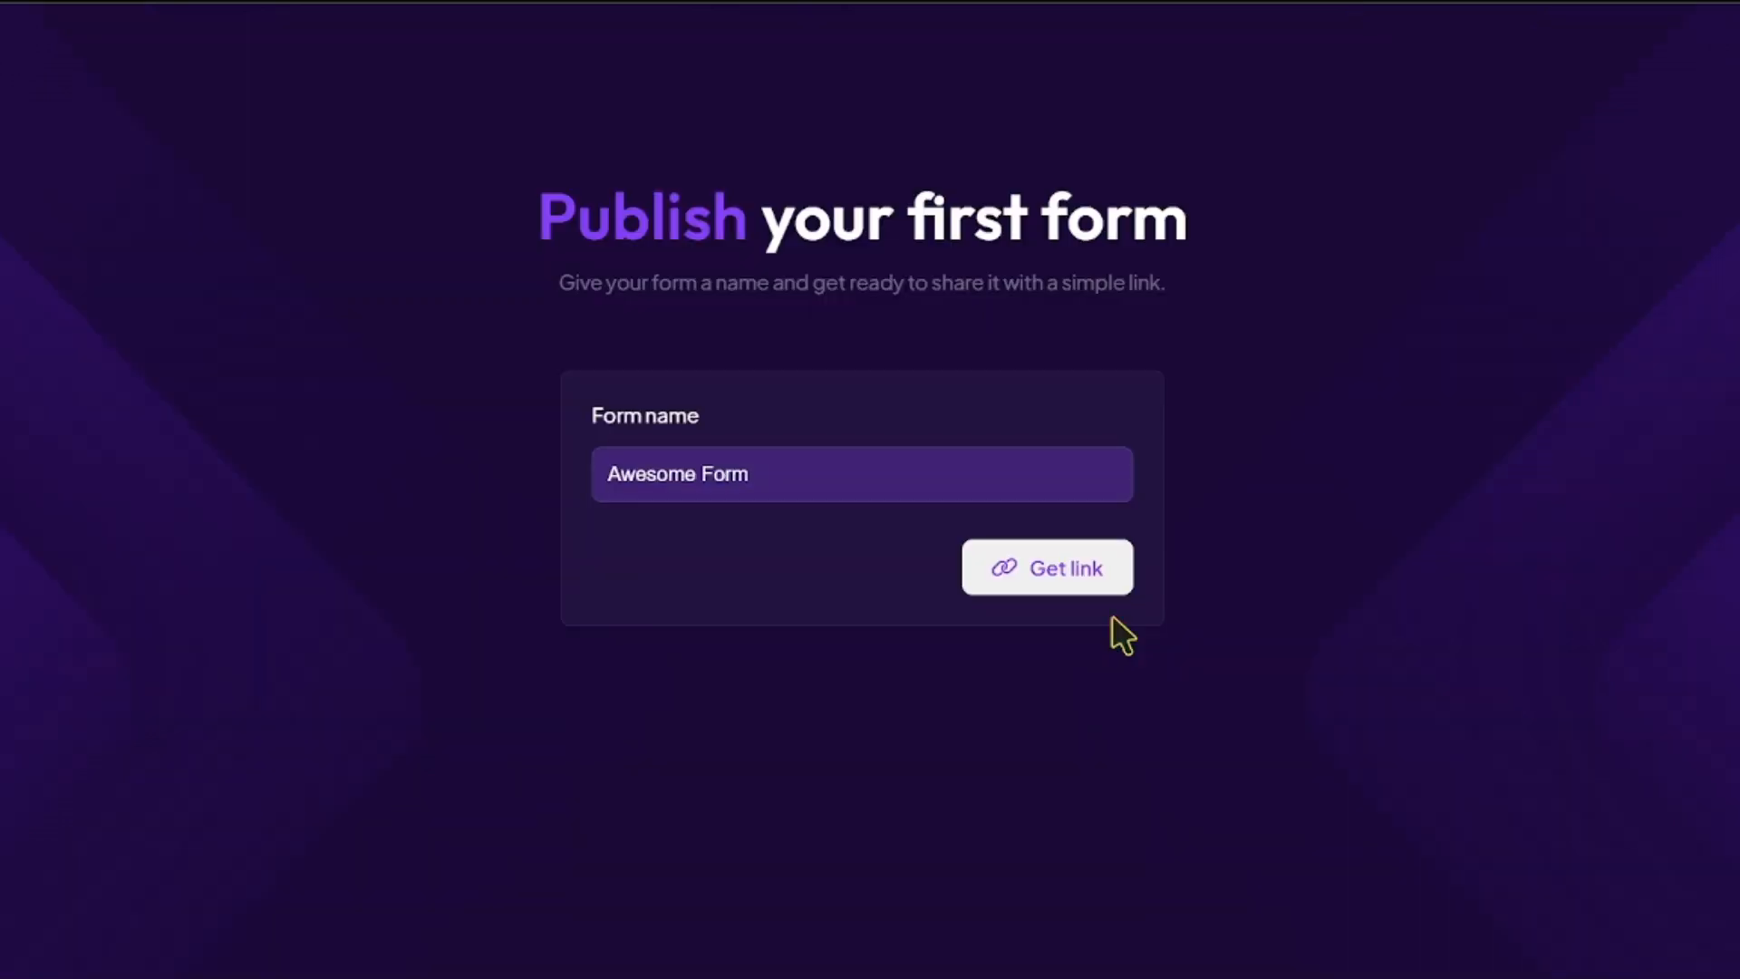
{"action": "double_click", "coordinate": [695, 473]}
{"action": "type", "text": "Restaurant"}
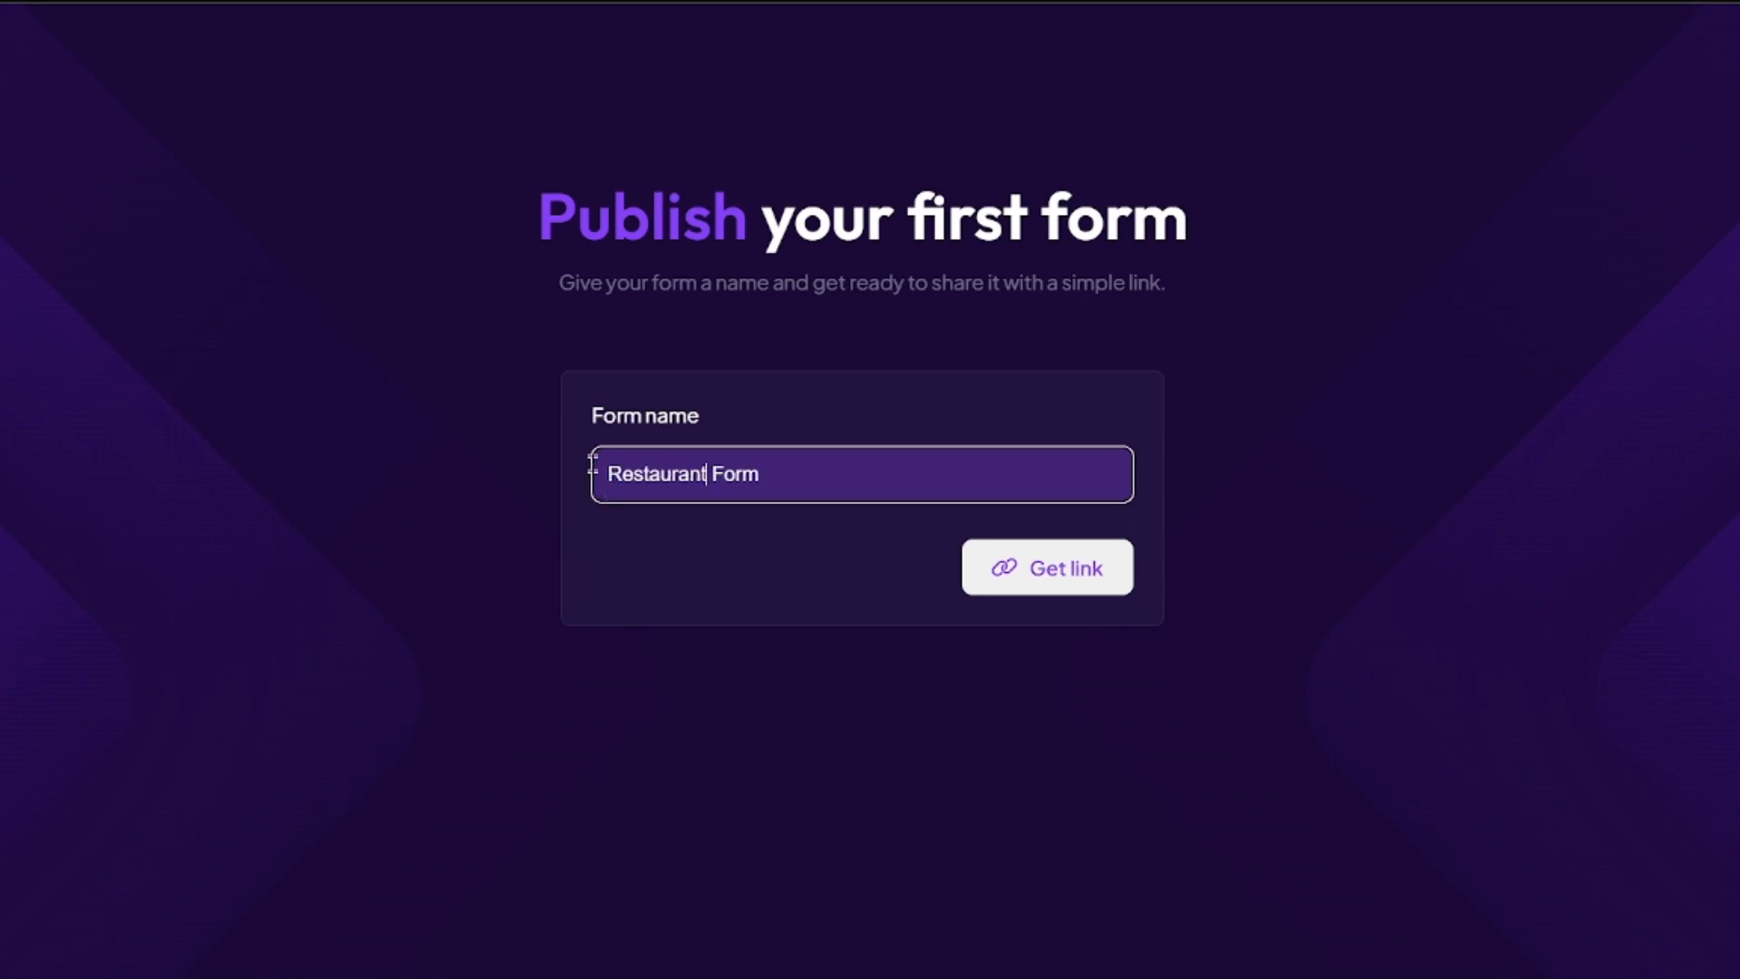
{"action": "left_click", "coordinate": [1044, 572]}
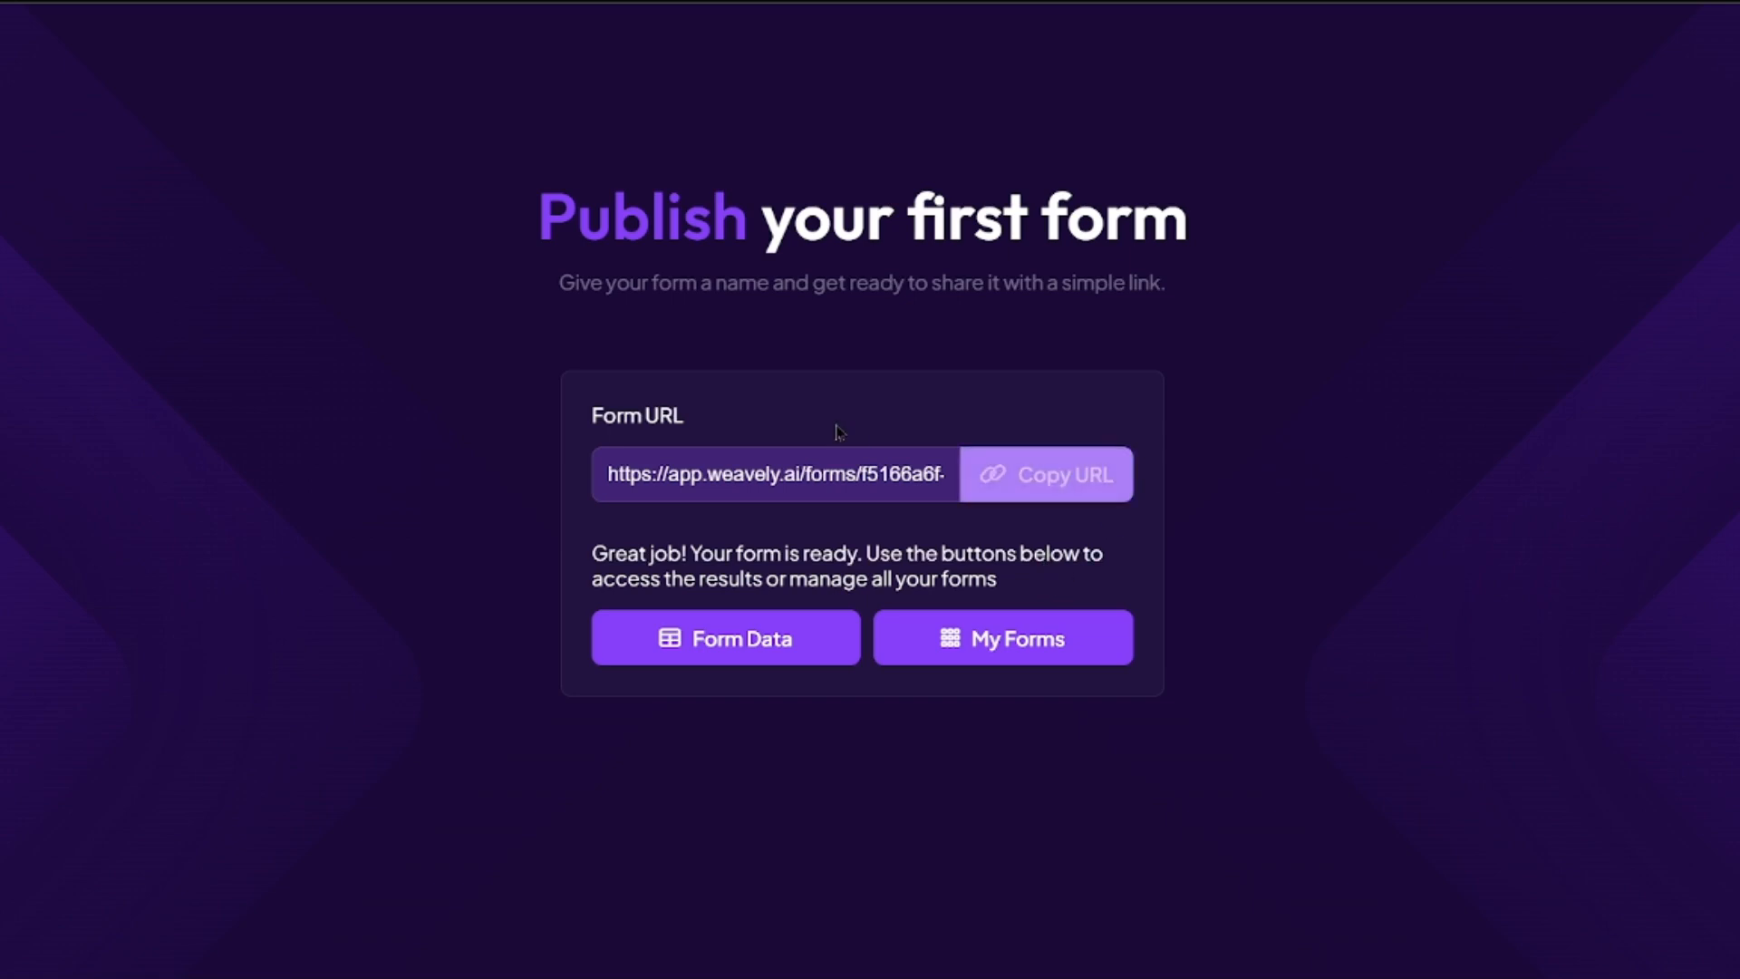
Copy the published form's URL and open it in a new browser tab
{"action": "left_click", "coordinate": [1015, 480]}
{"action": "key", "text": "ctrl+t"}
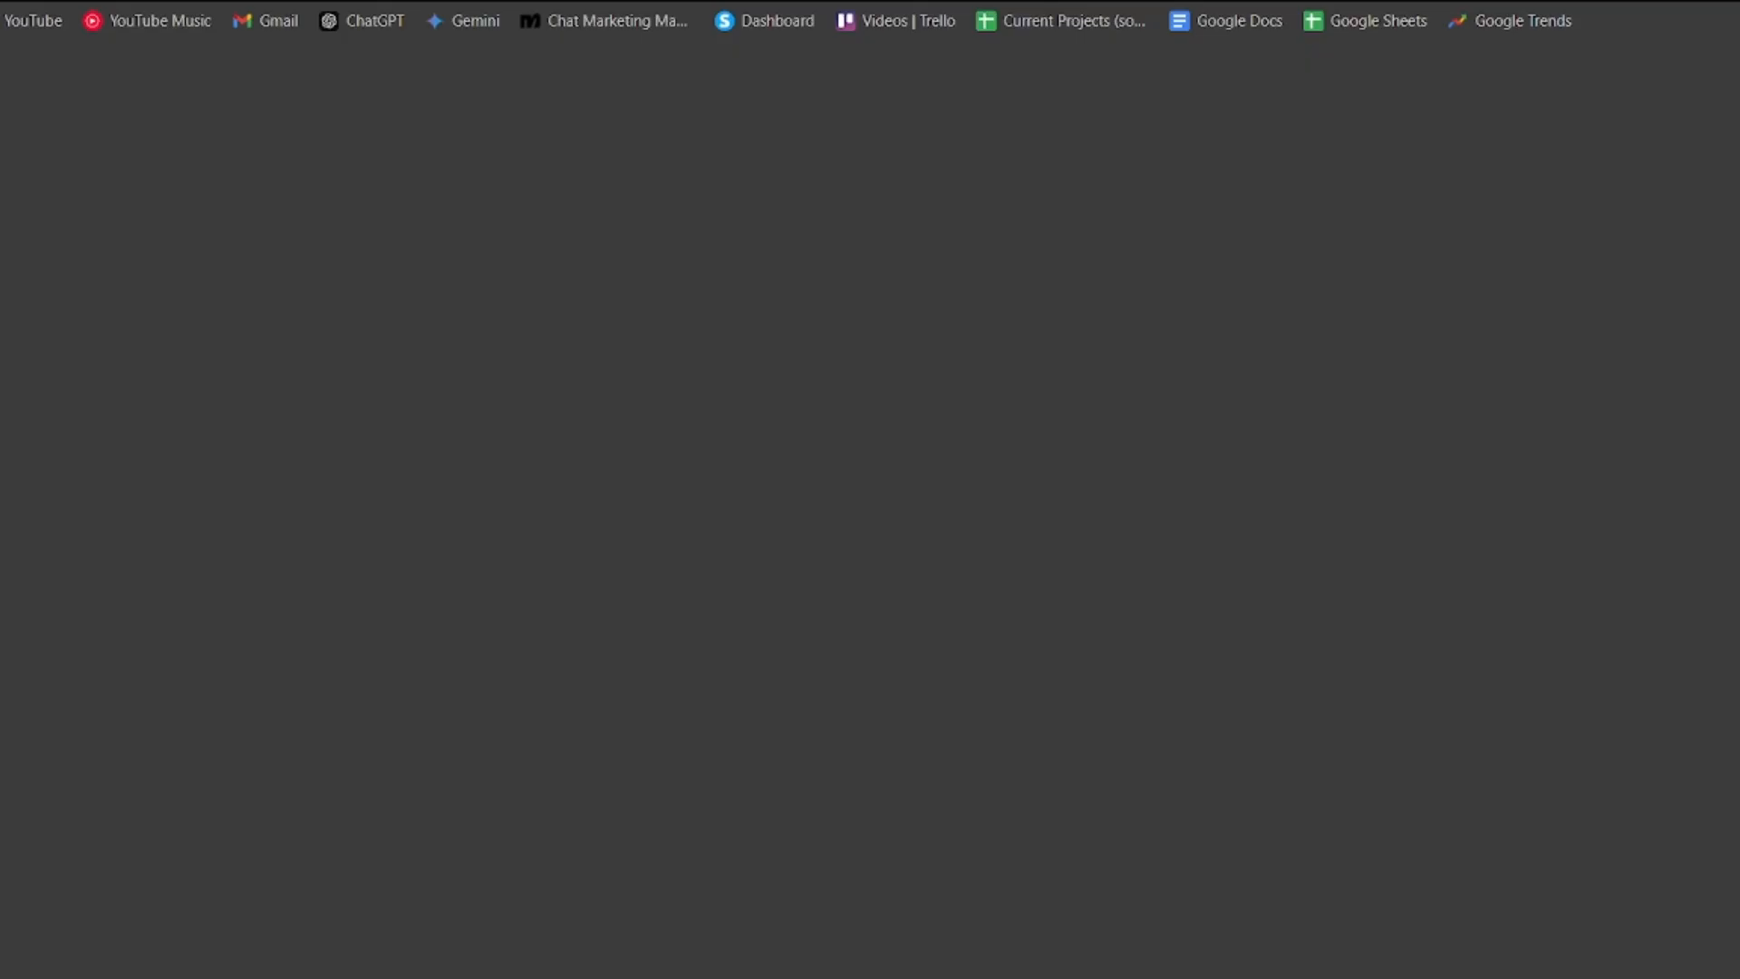
{"action": "key", "text": "ctrl+v"}
{"action": "key", "text": "Return"}
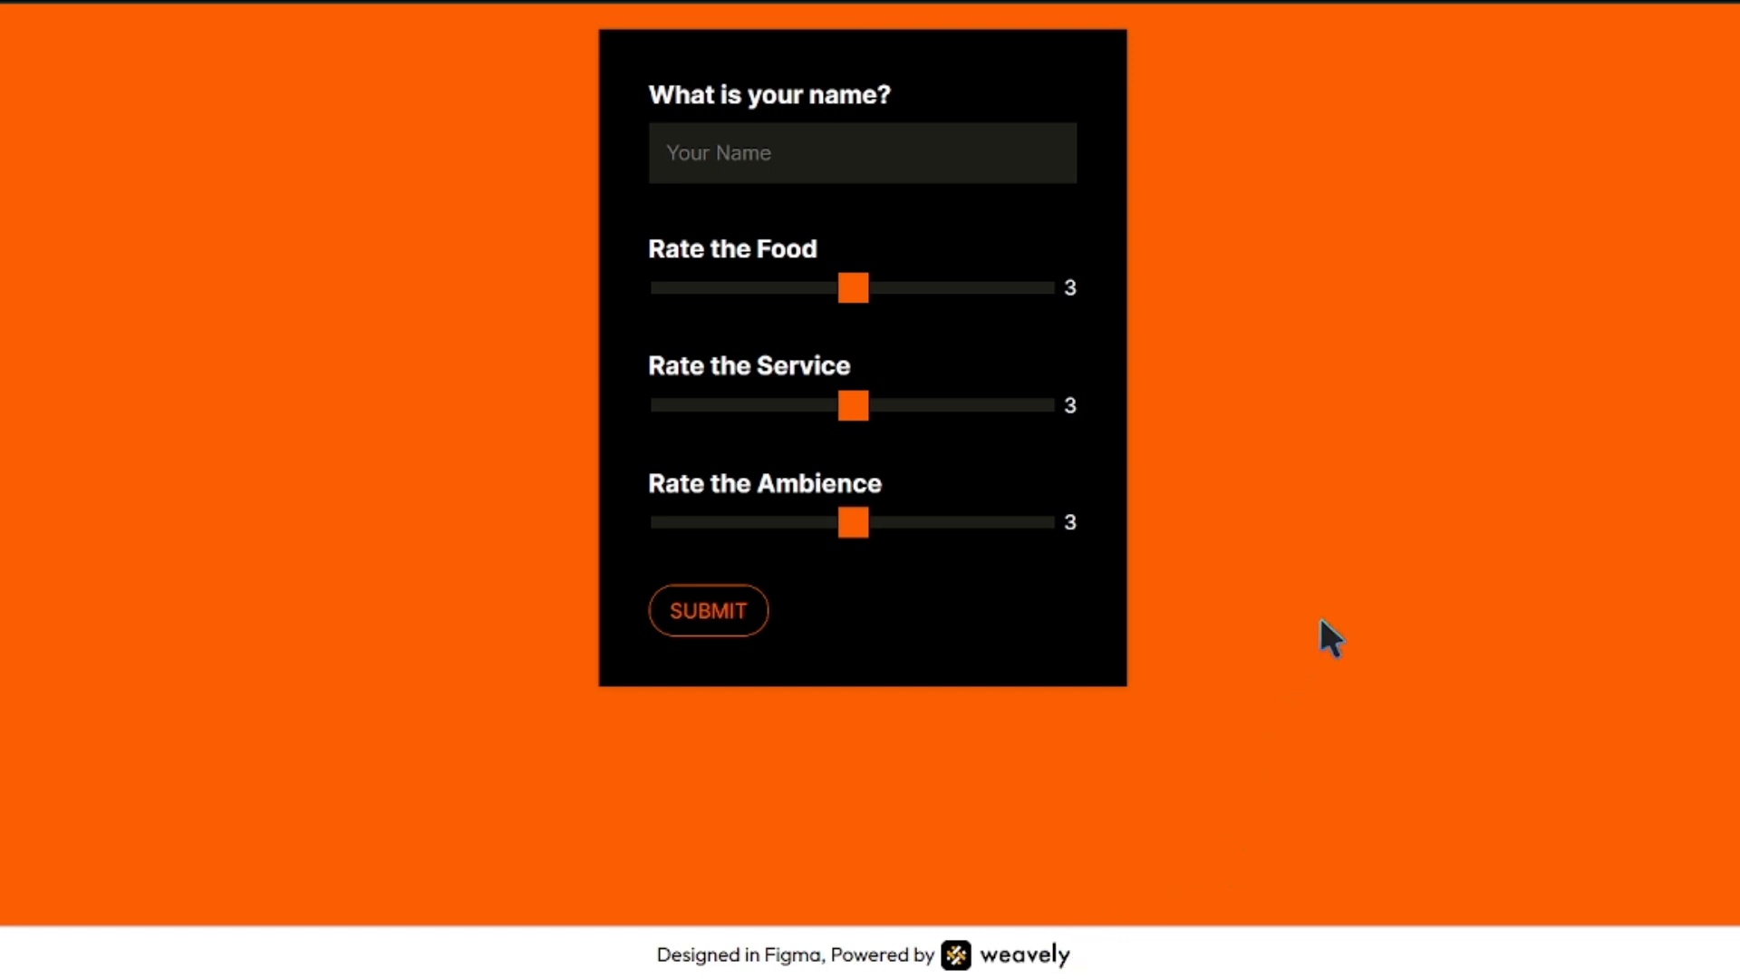
Fill in the respondent's name, rate Food 4, Service 4 and Ambience 5, and submit the live form
{"action": "left_click_drag", "start_coordinate": [799, 281], "coordinate": [869, 308]}
{"action": "left_click", "coordinate": [916, 406]}
{"action": "left_click", "coordinate": [857, 152]}
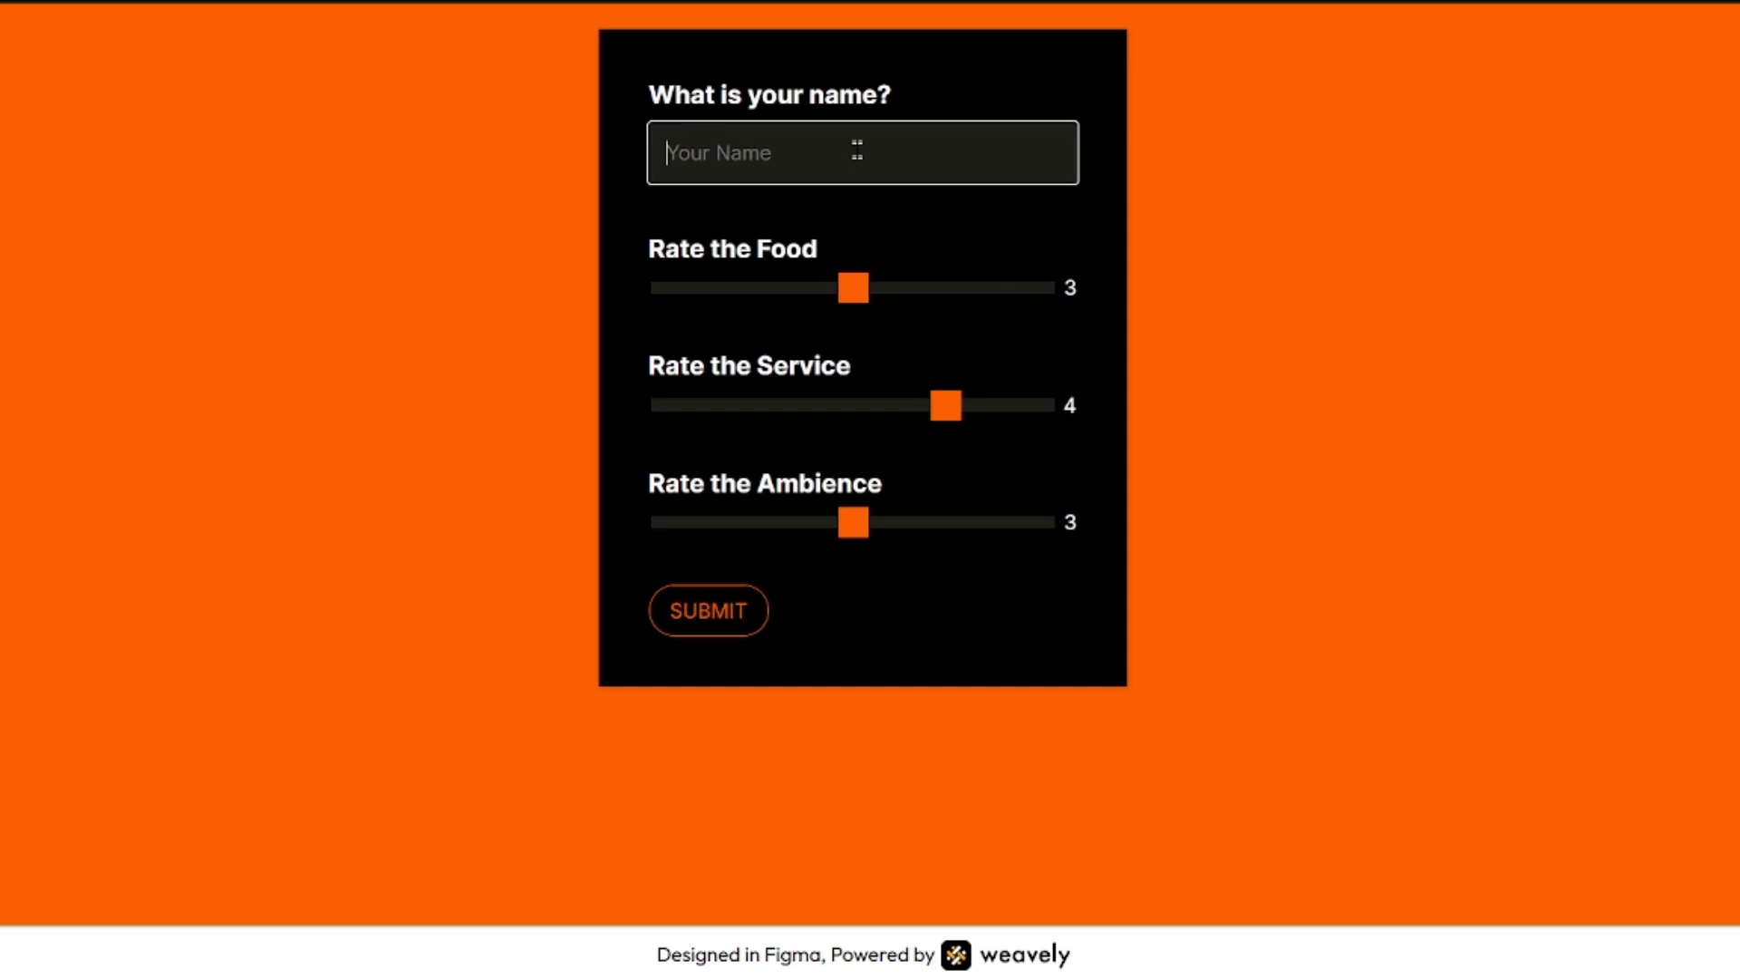
{"action": "type", "text": "Justin"}
{"action": "left_click_drag", "start_coordinate": [858, 284], "coordinate": [971, 318]}
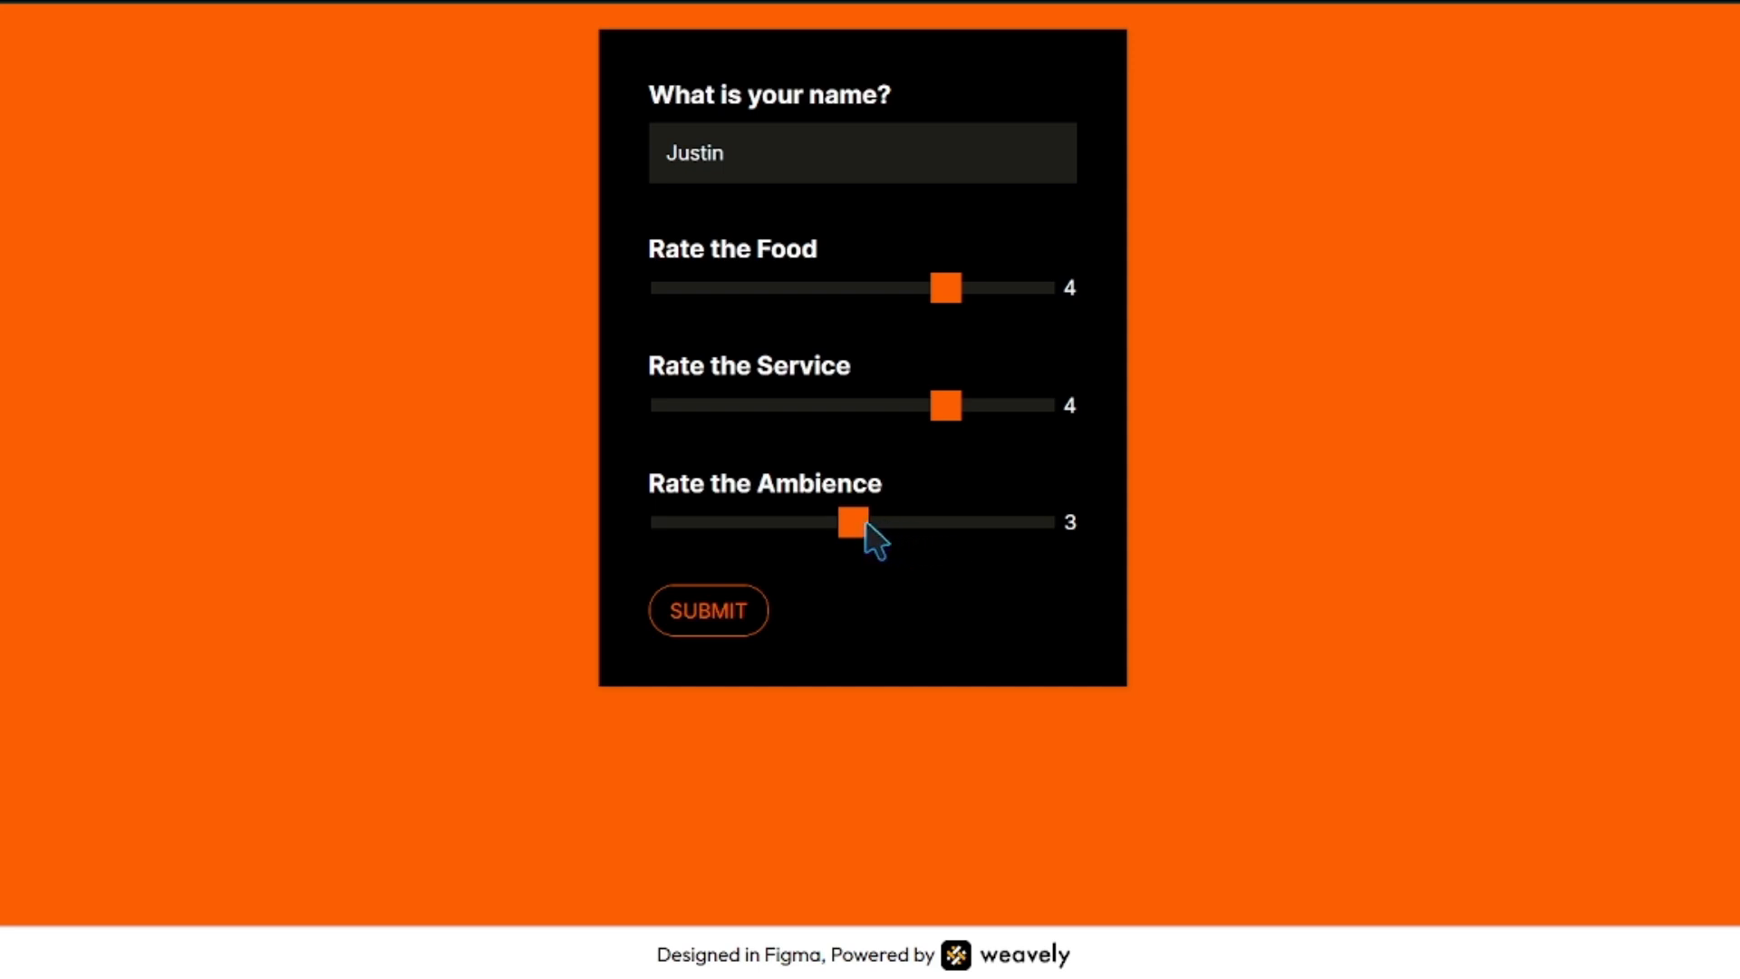
{"action": "left_click_drag", "start_coordinate": [868, 532], "coordinate": [1030, 553]}
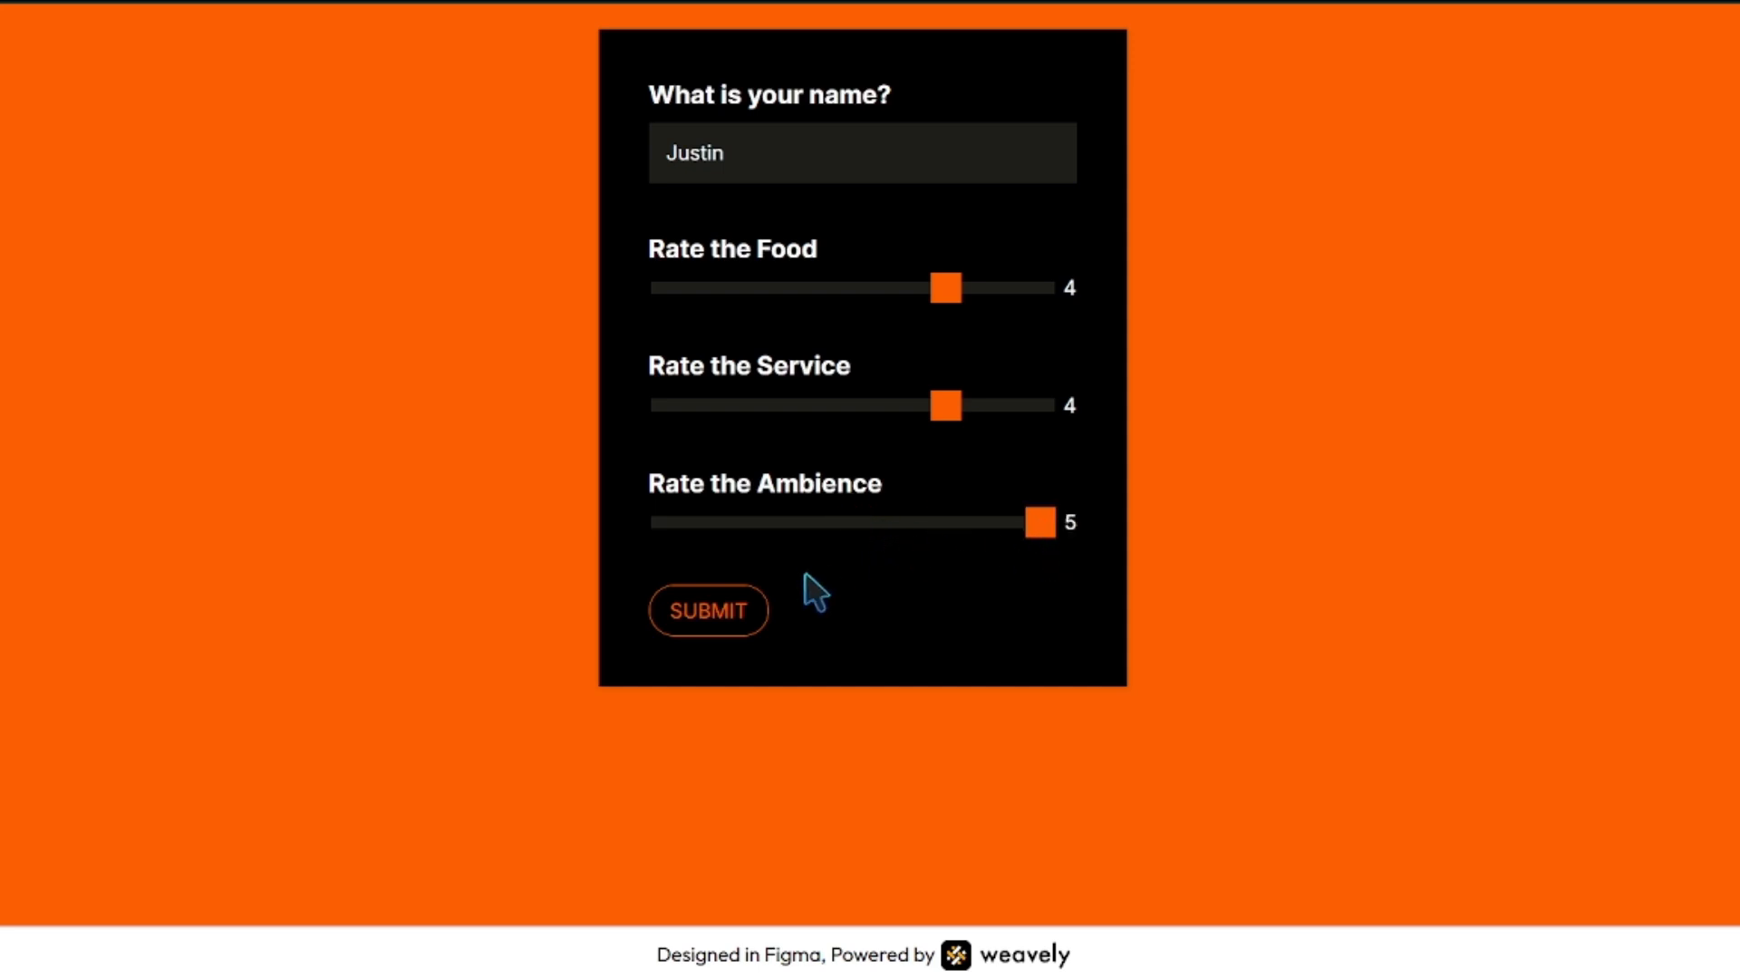
{"action": "left_click", "coordinate": [748, 620]}
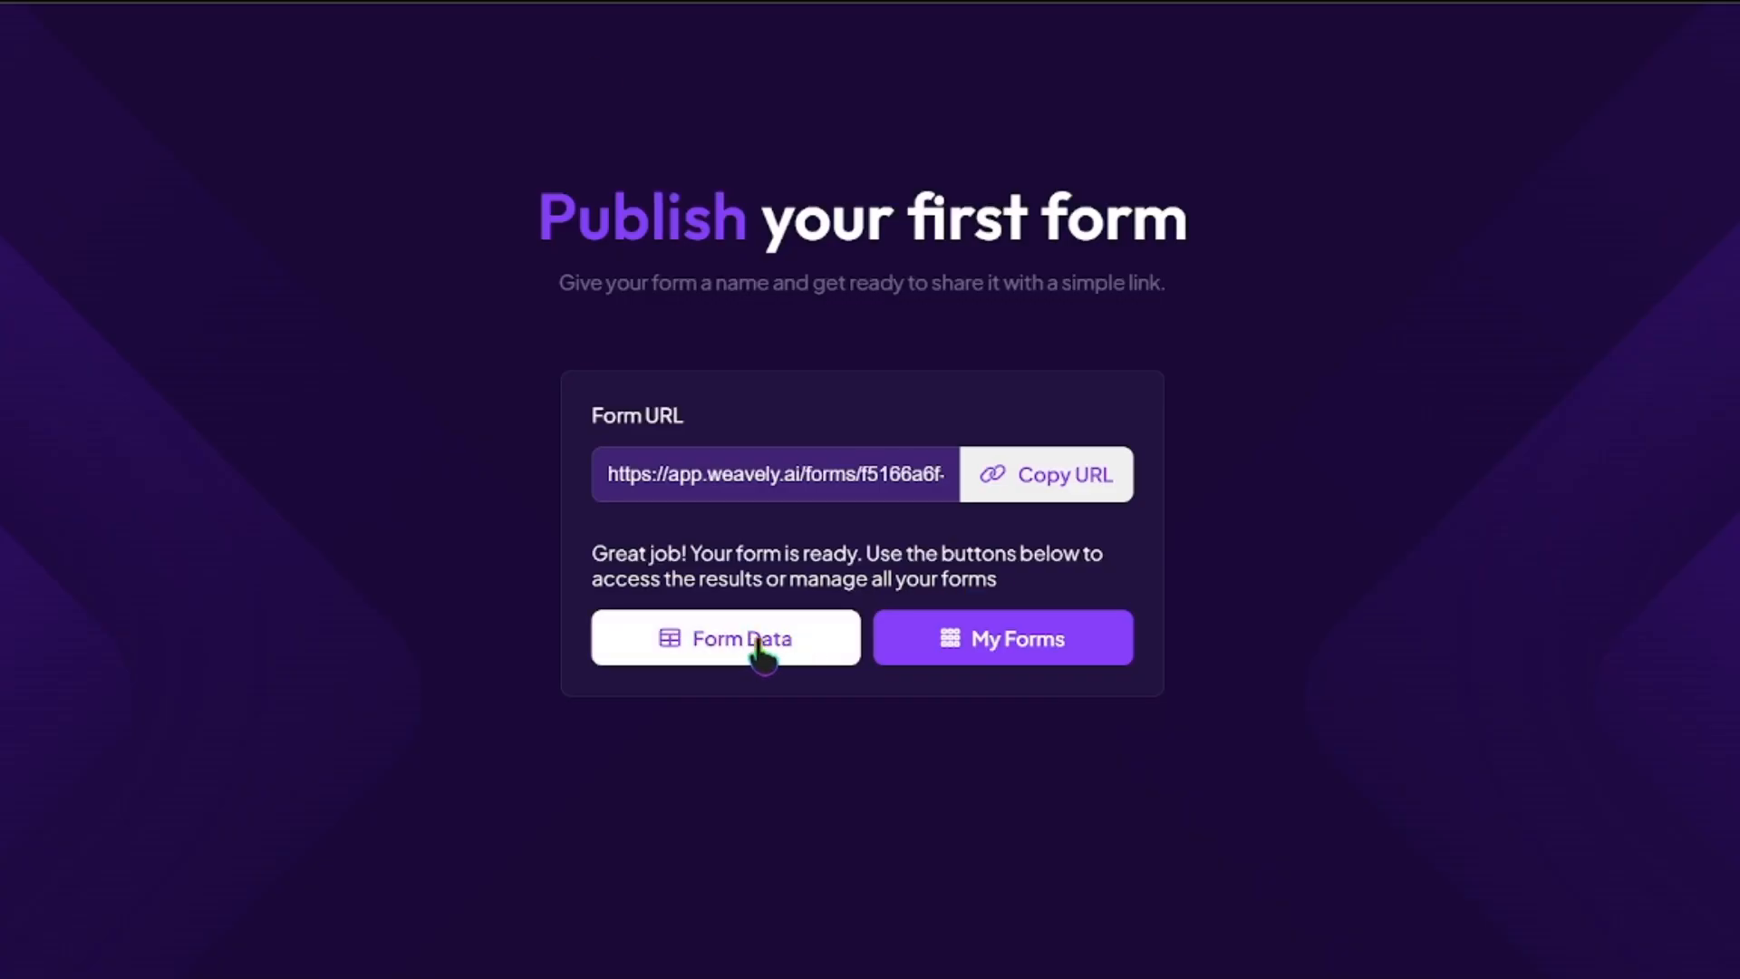
Open the collected form data for the published restaurant form and download it as a CSV
{"action": "left_click", "coordinate": [757, 645]}
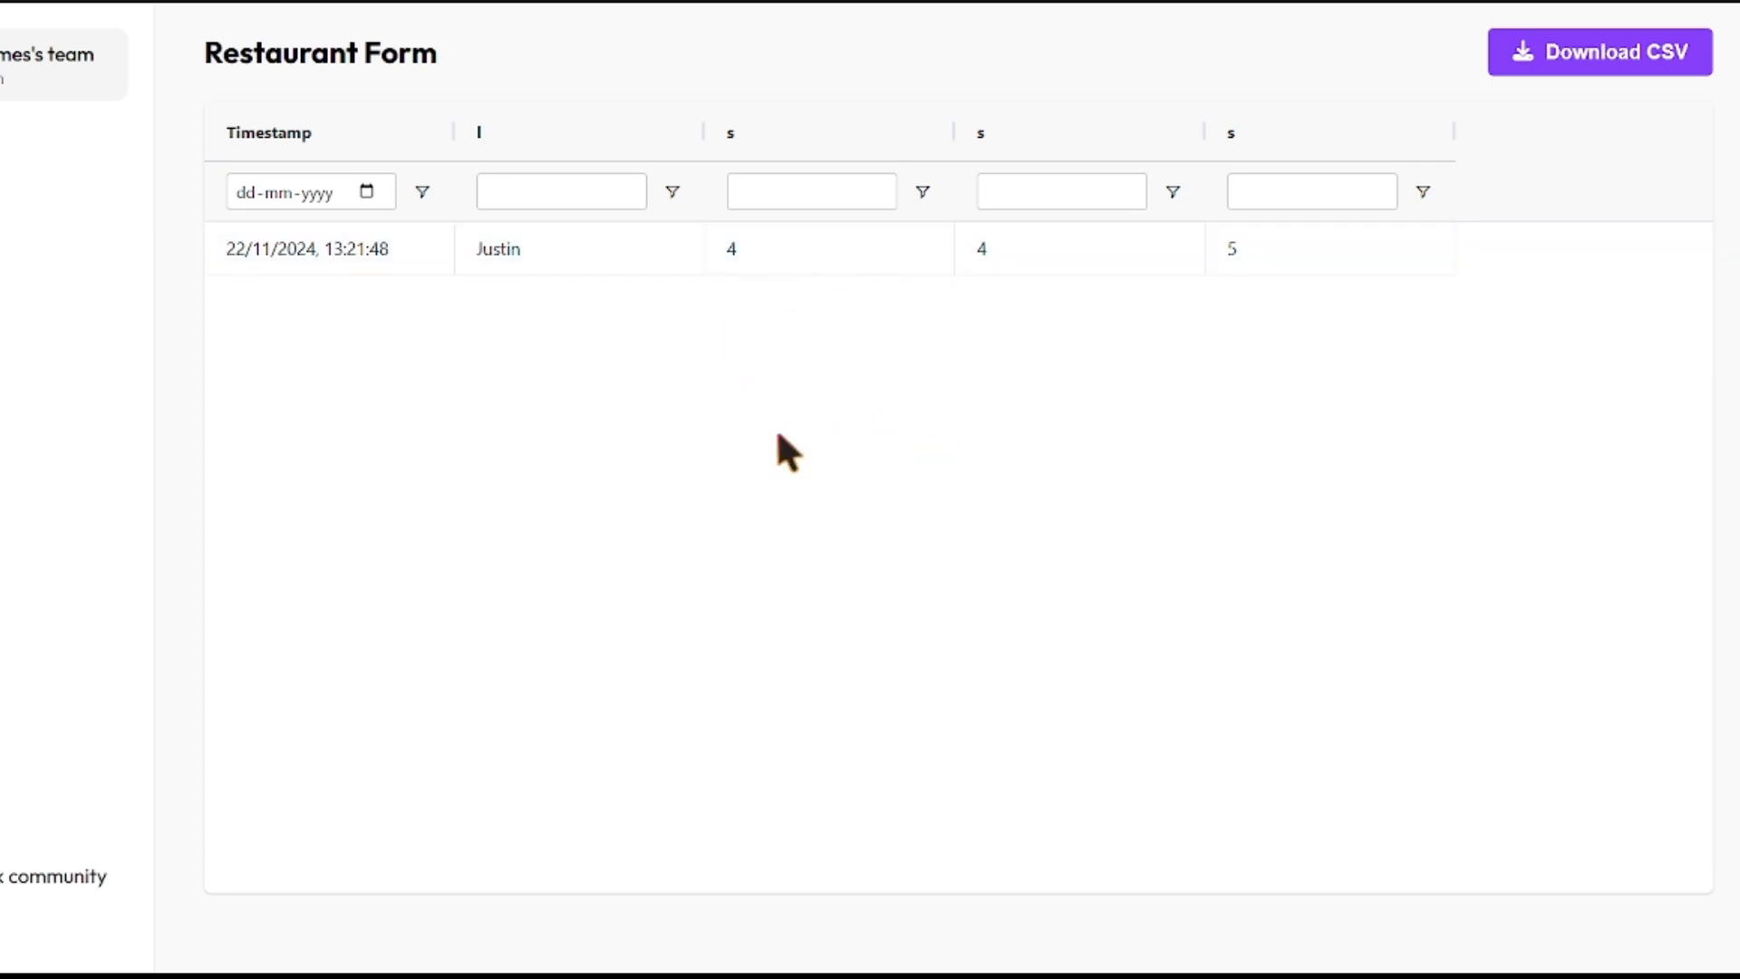
{"action": "left_click", "coordinate": [1618, 69]}
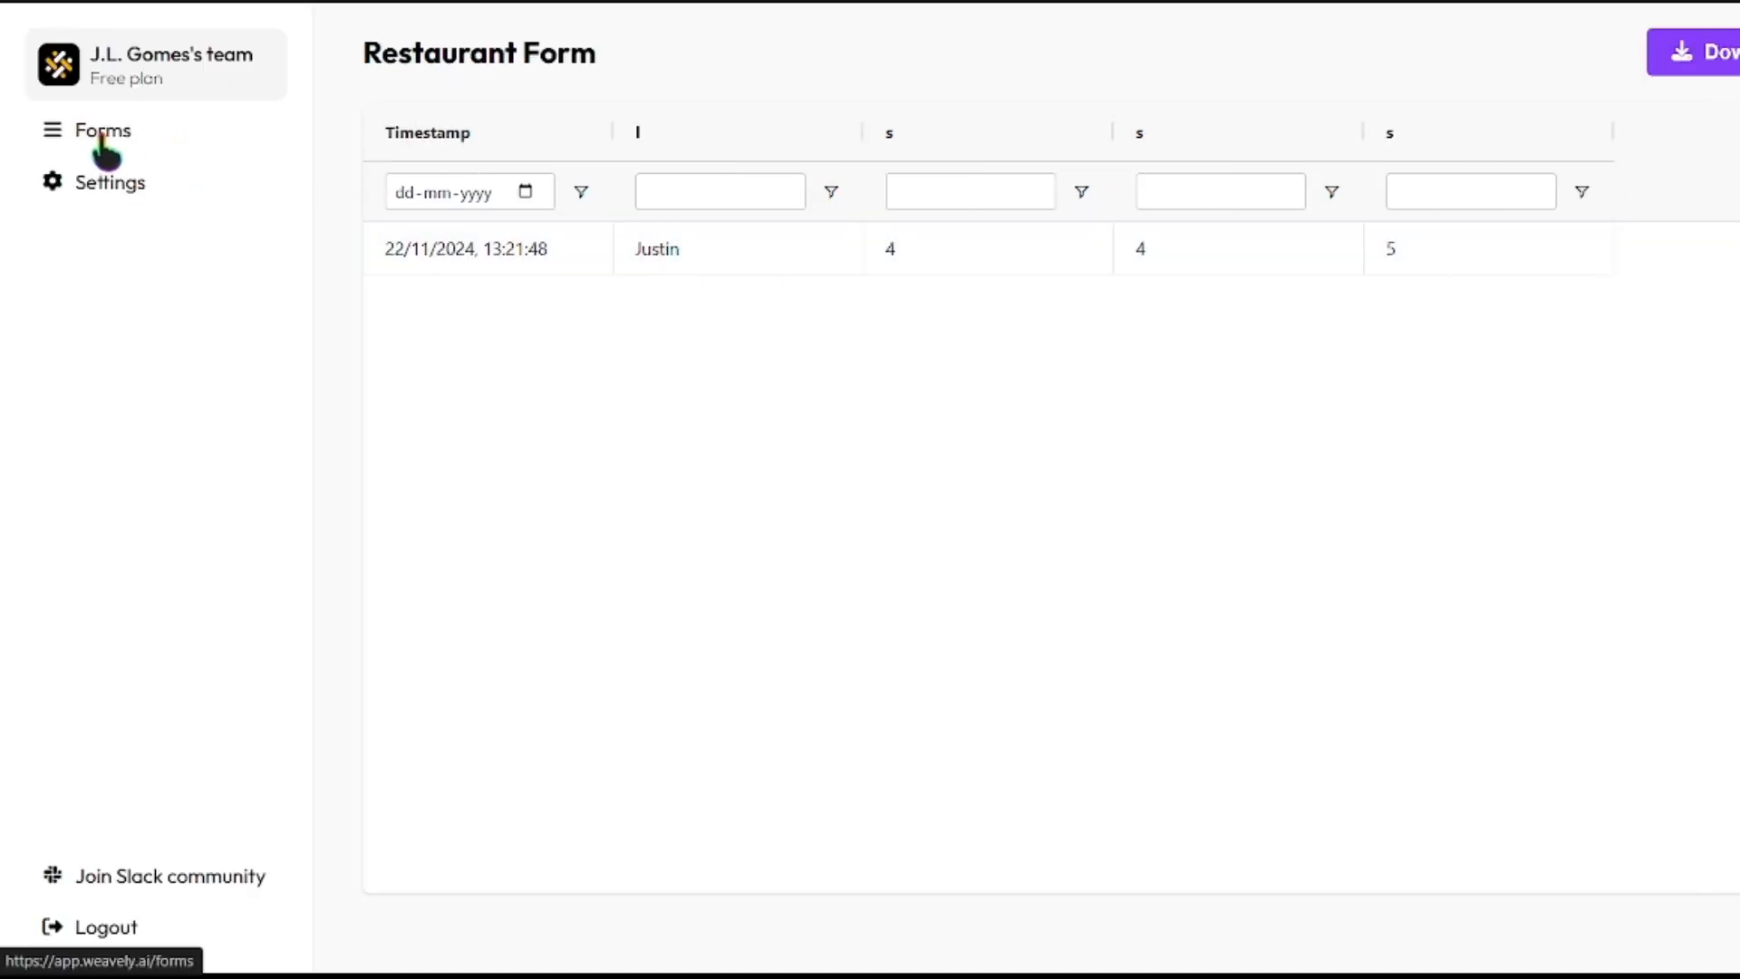
Go to the team's forms list, preview the Restaurant Form, and return to the list
{"action": "left_click", "coordinate": [102, 132]}
{"action": "mouse_move", "coordinate": [466, 318]}
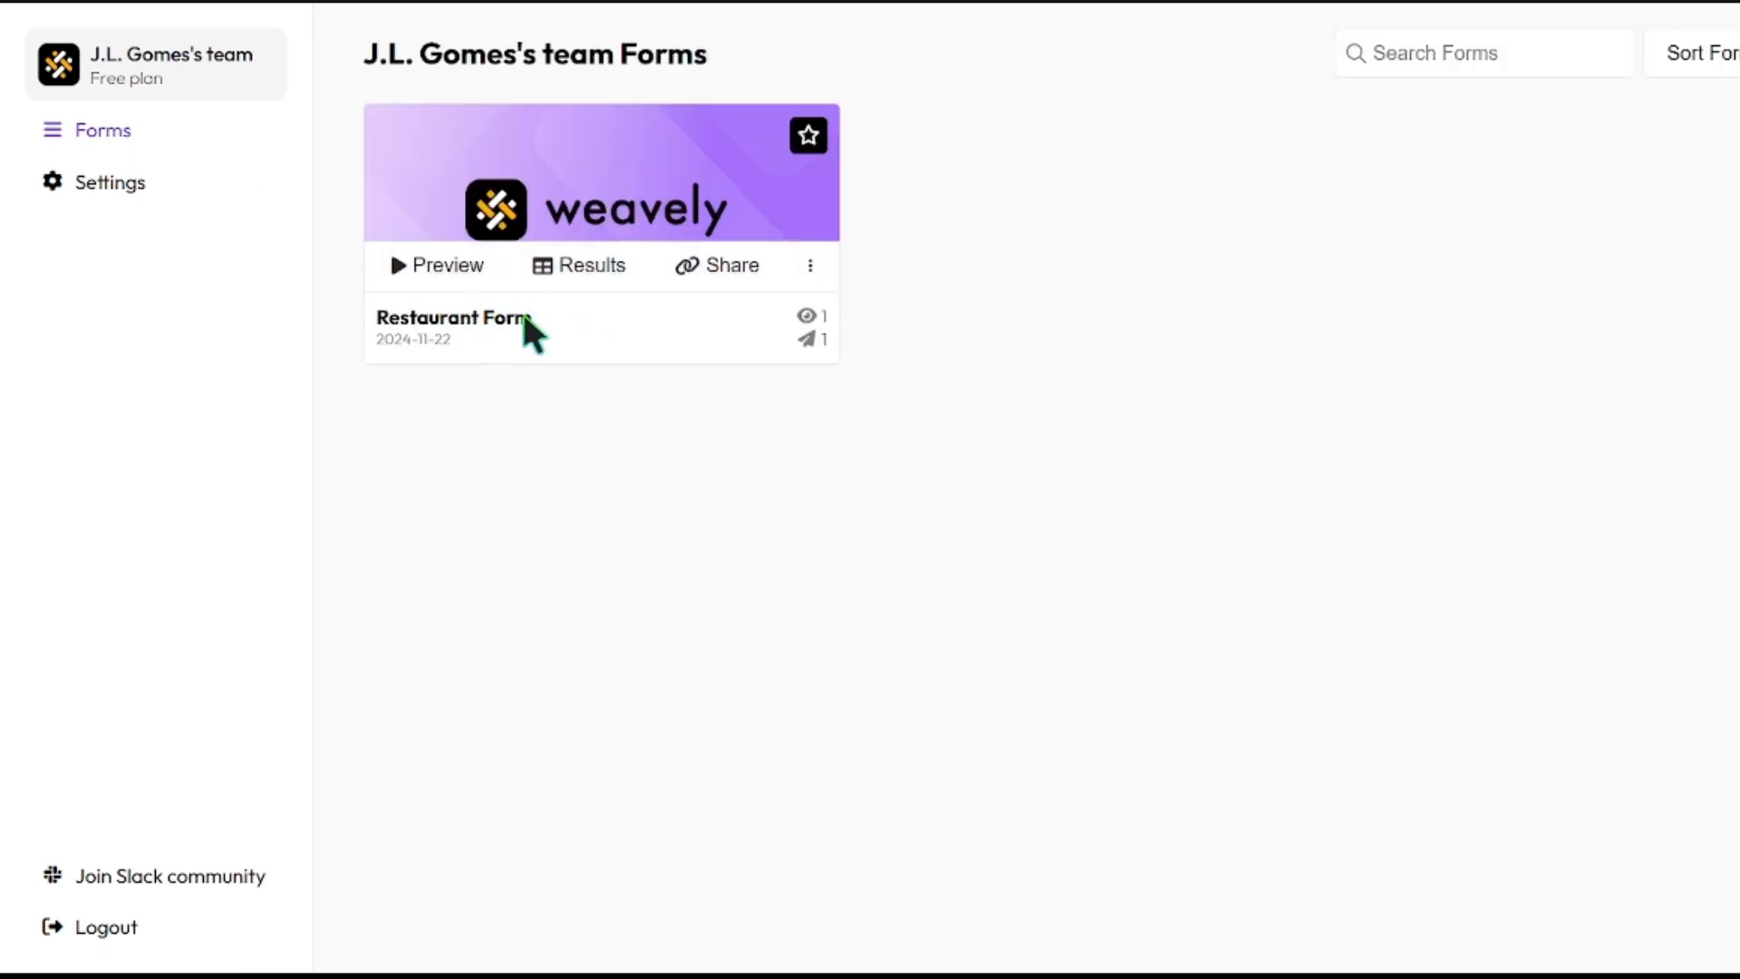
{"action": "left_click", "coordinate": [459, 264]}
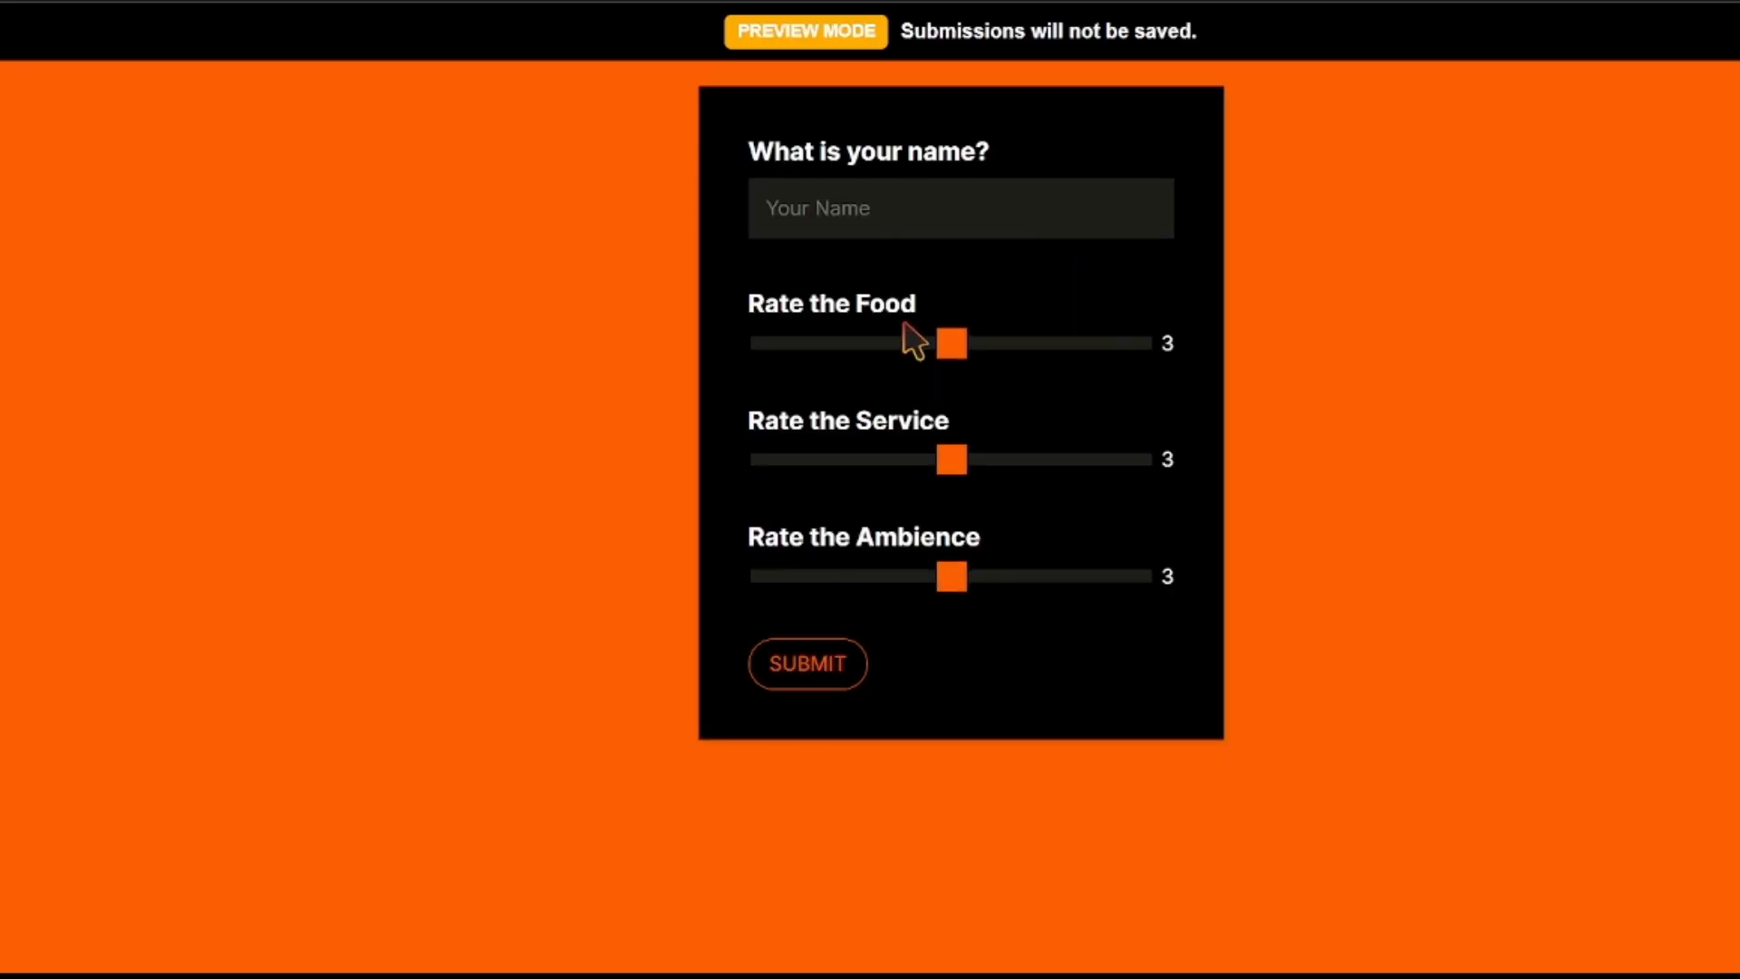
{"action": "left_click", "coordinate": [889, 2]}
Copy the Restaurant Form's share URL, view its HTML embed code, and close the sharing options
{"action": "mouse_move", "coordinate": [593, 270]}
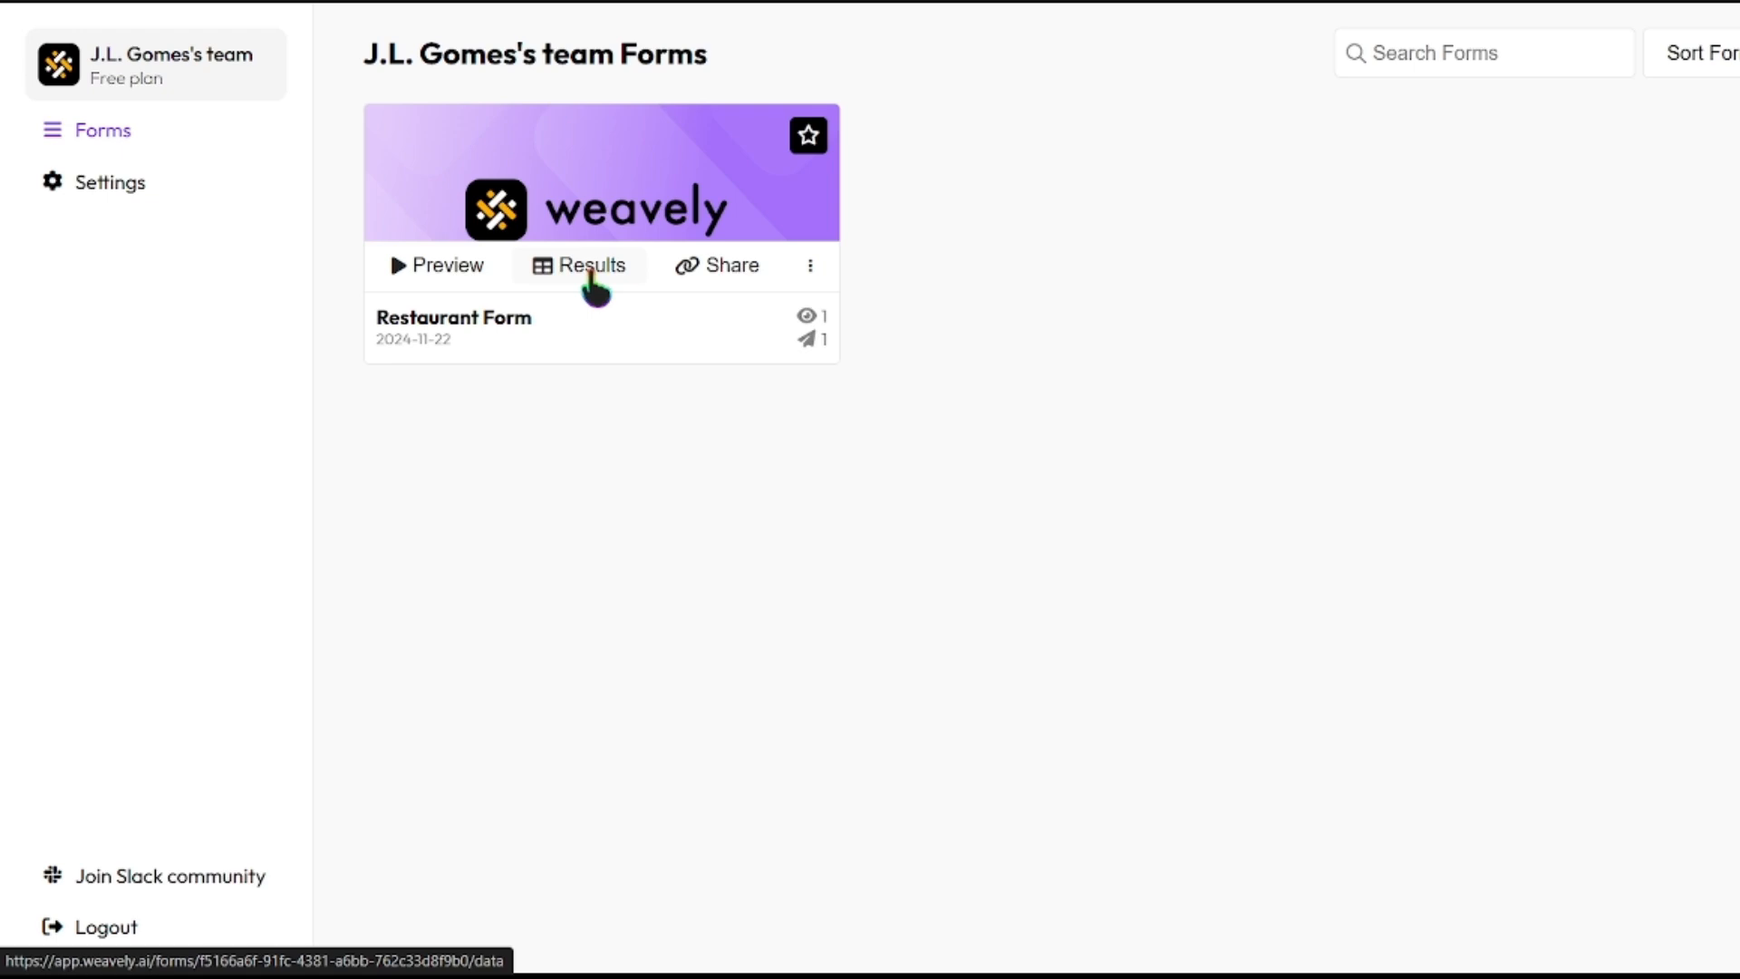
{"action": "left_click", "coordinate": [725, 270]}
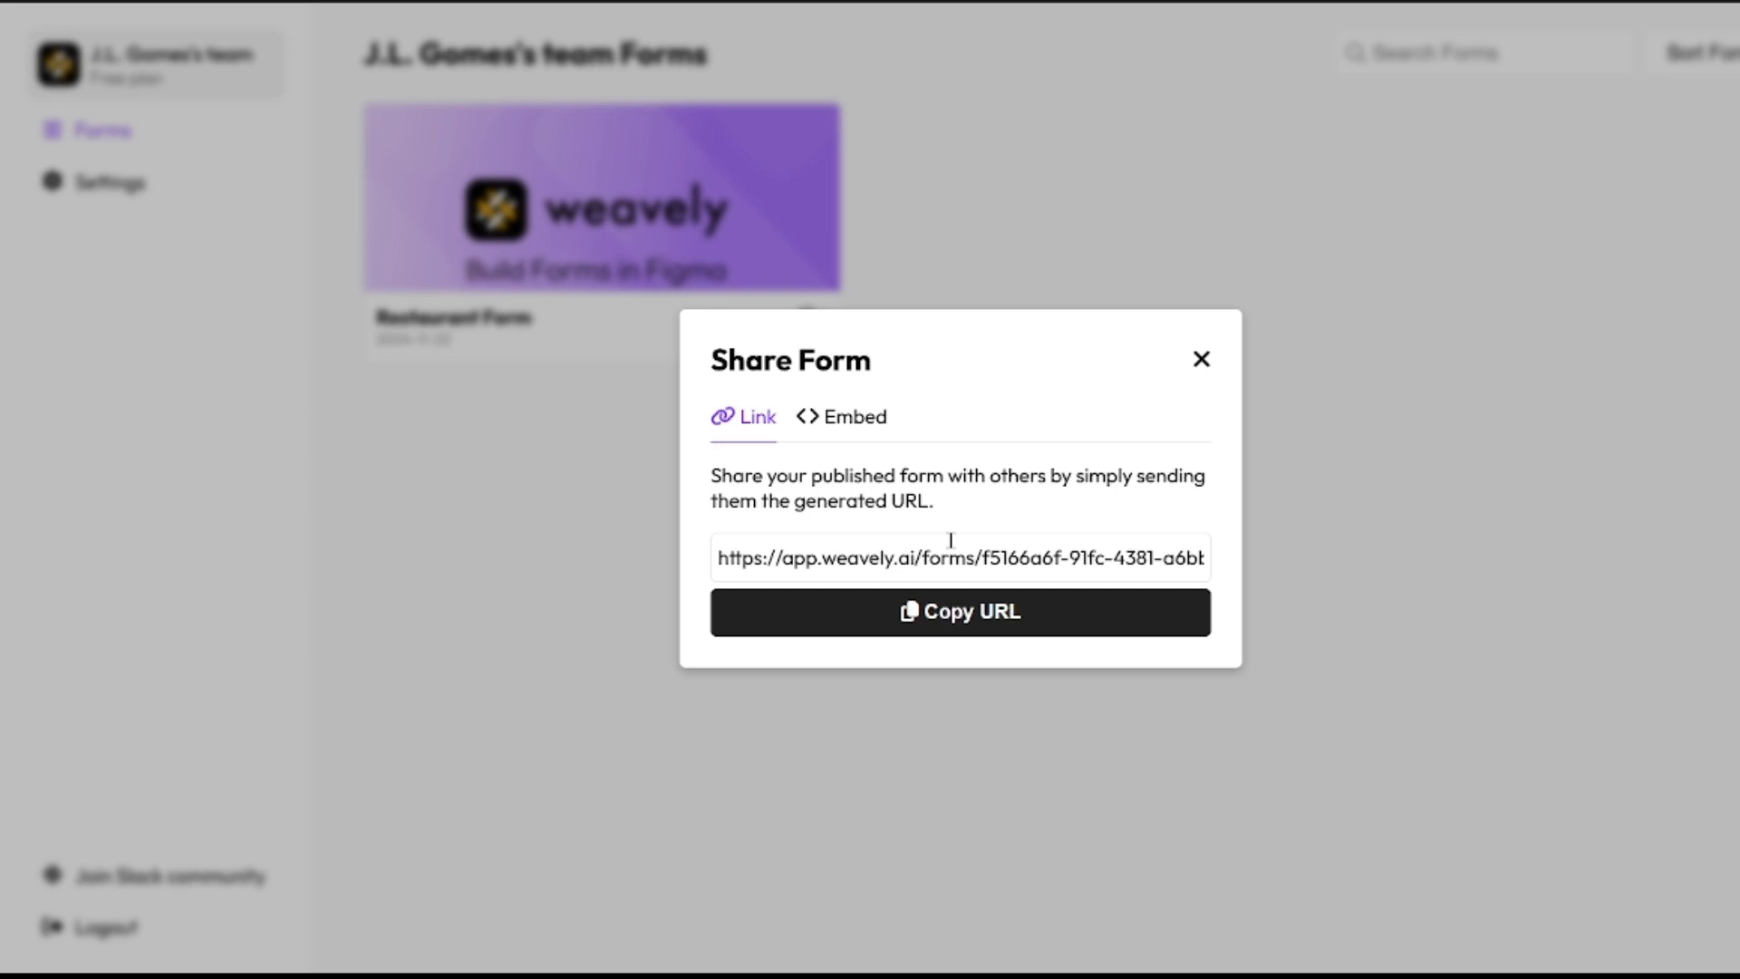
{"action": "left_click", "coordinate": [983, 625]}
{"action": "left_click", "coordinate": [861, 433]}
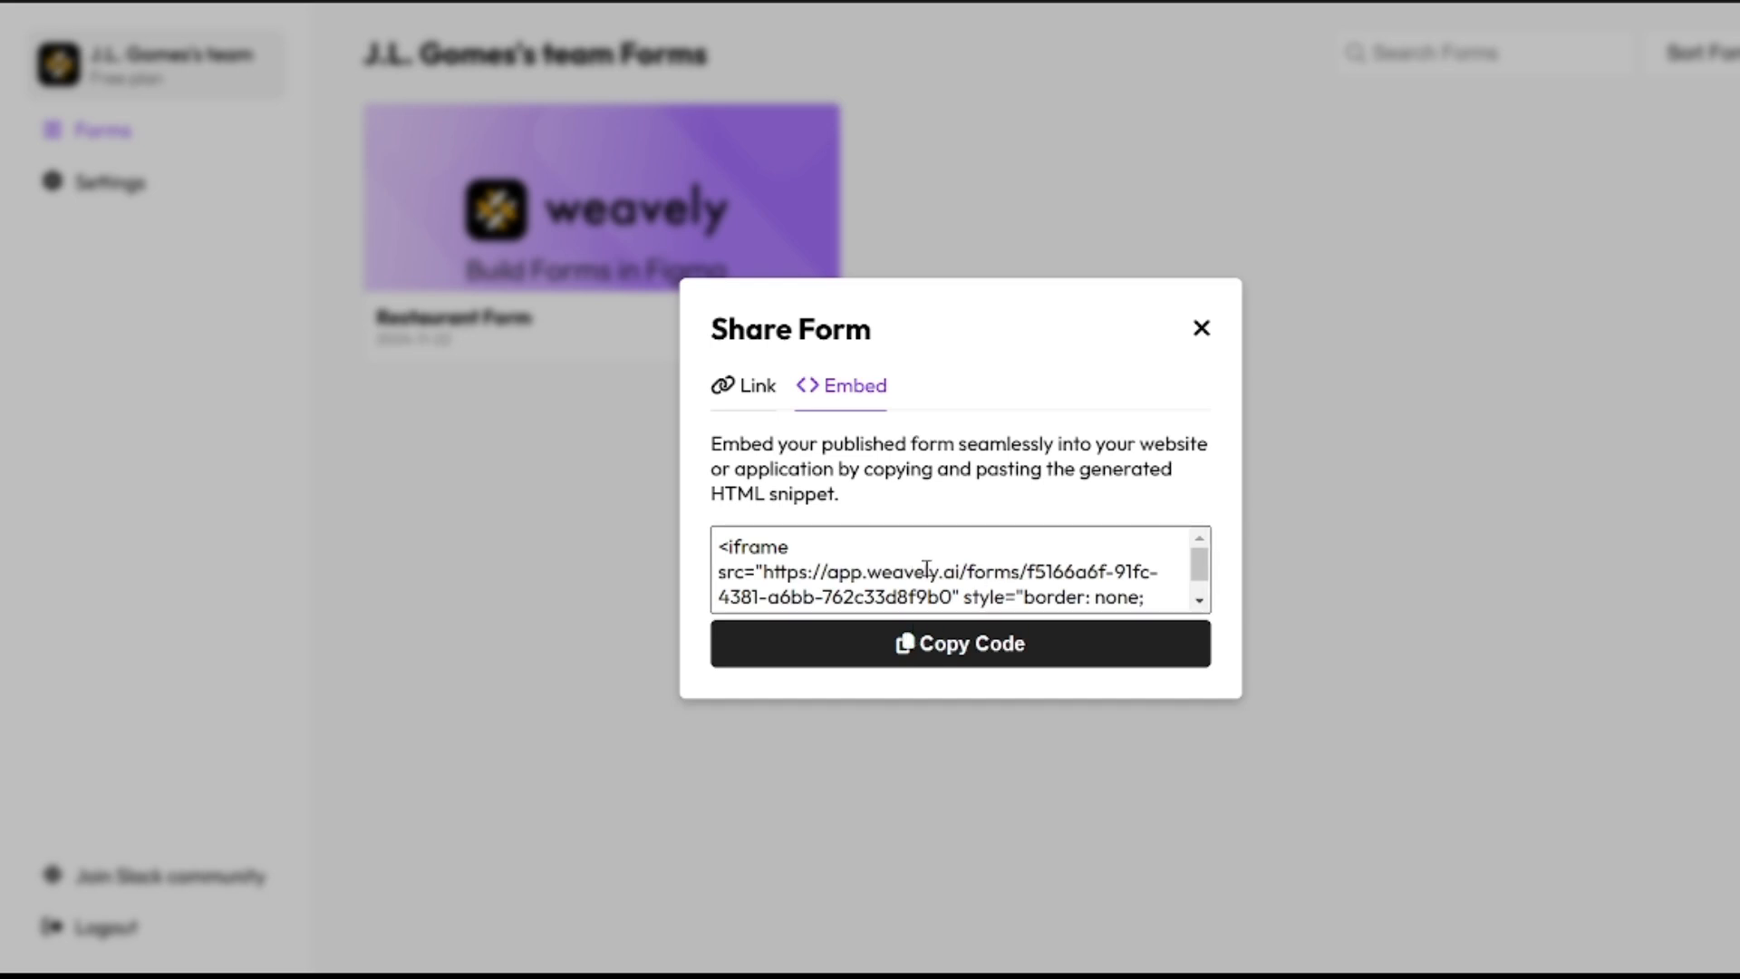
{"action": "left_click", "coordinate": [1201, 328]}
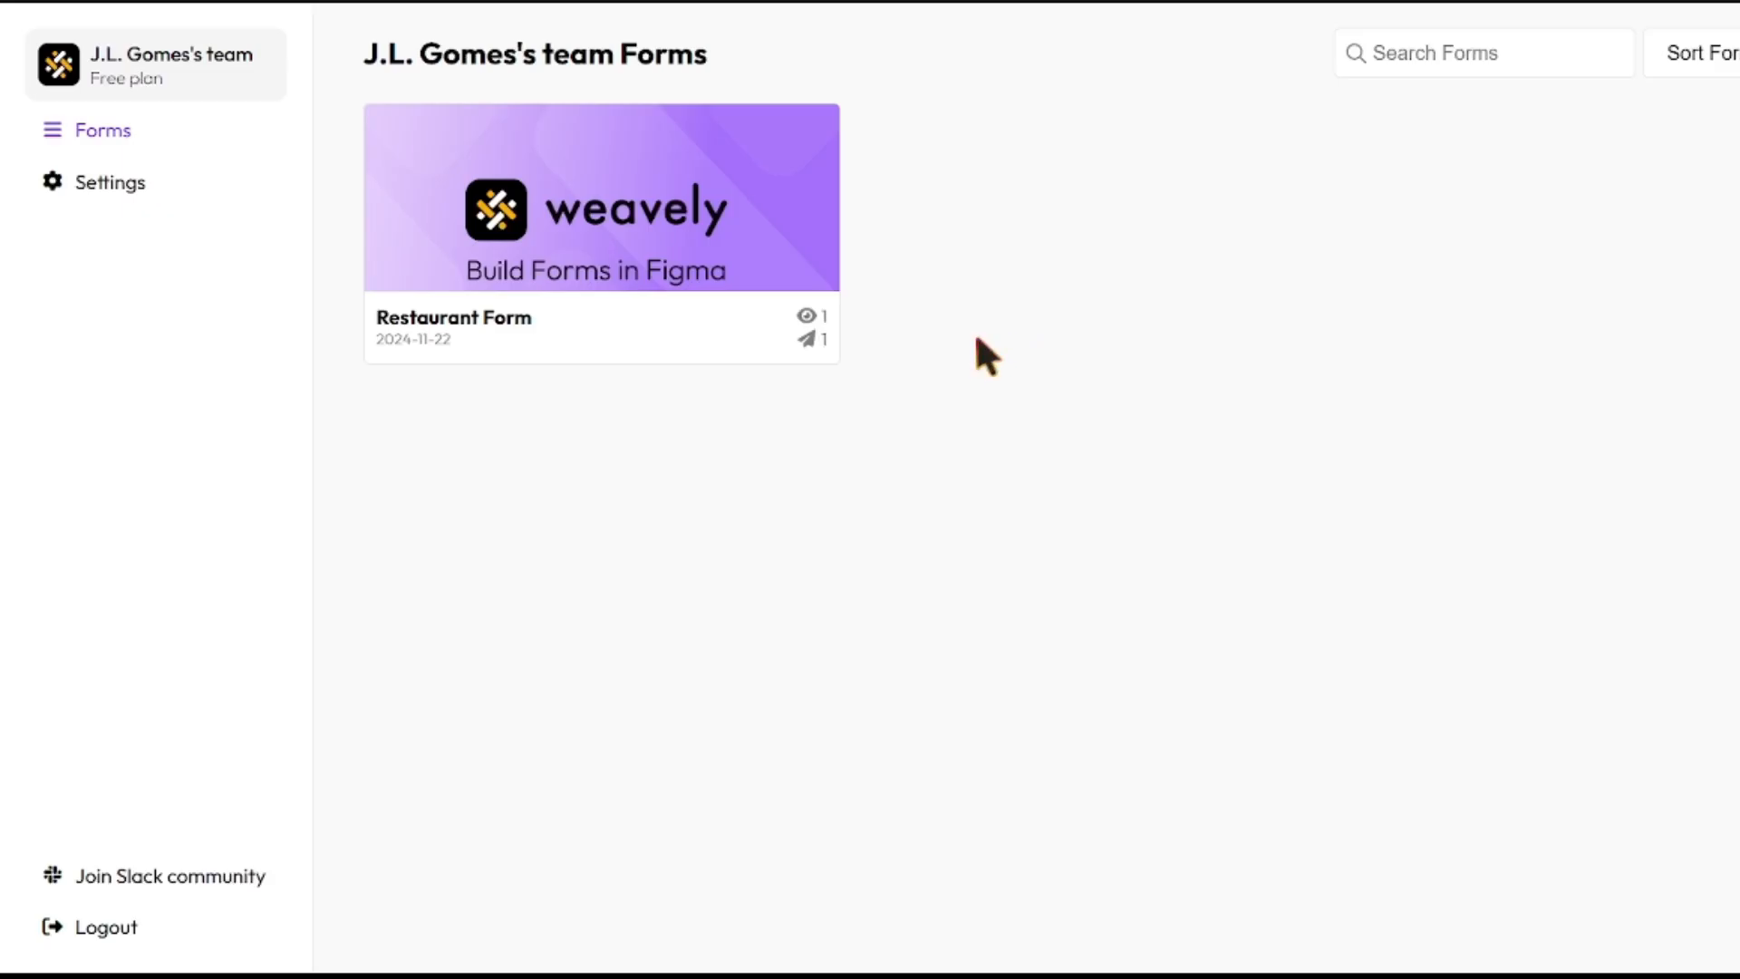
{"action": "mouse_move", "coordinate": [833, 315]}
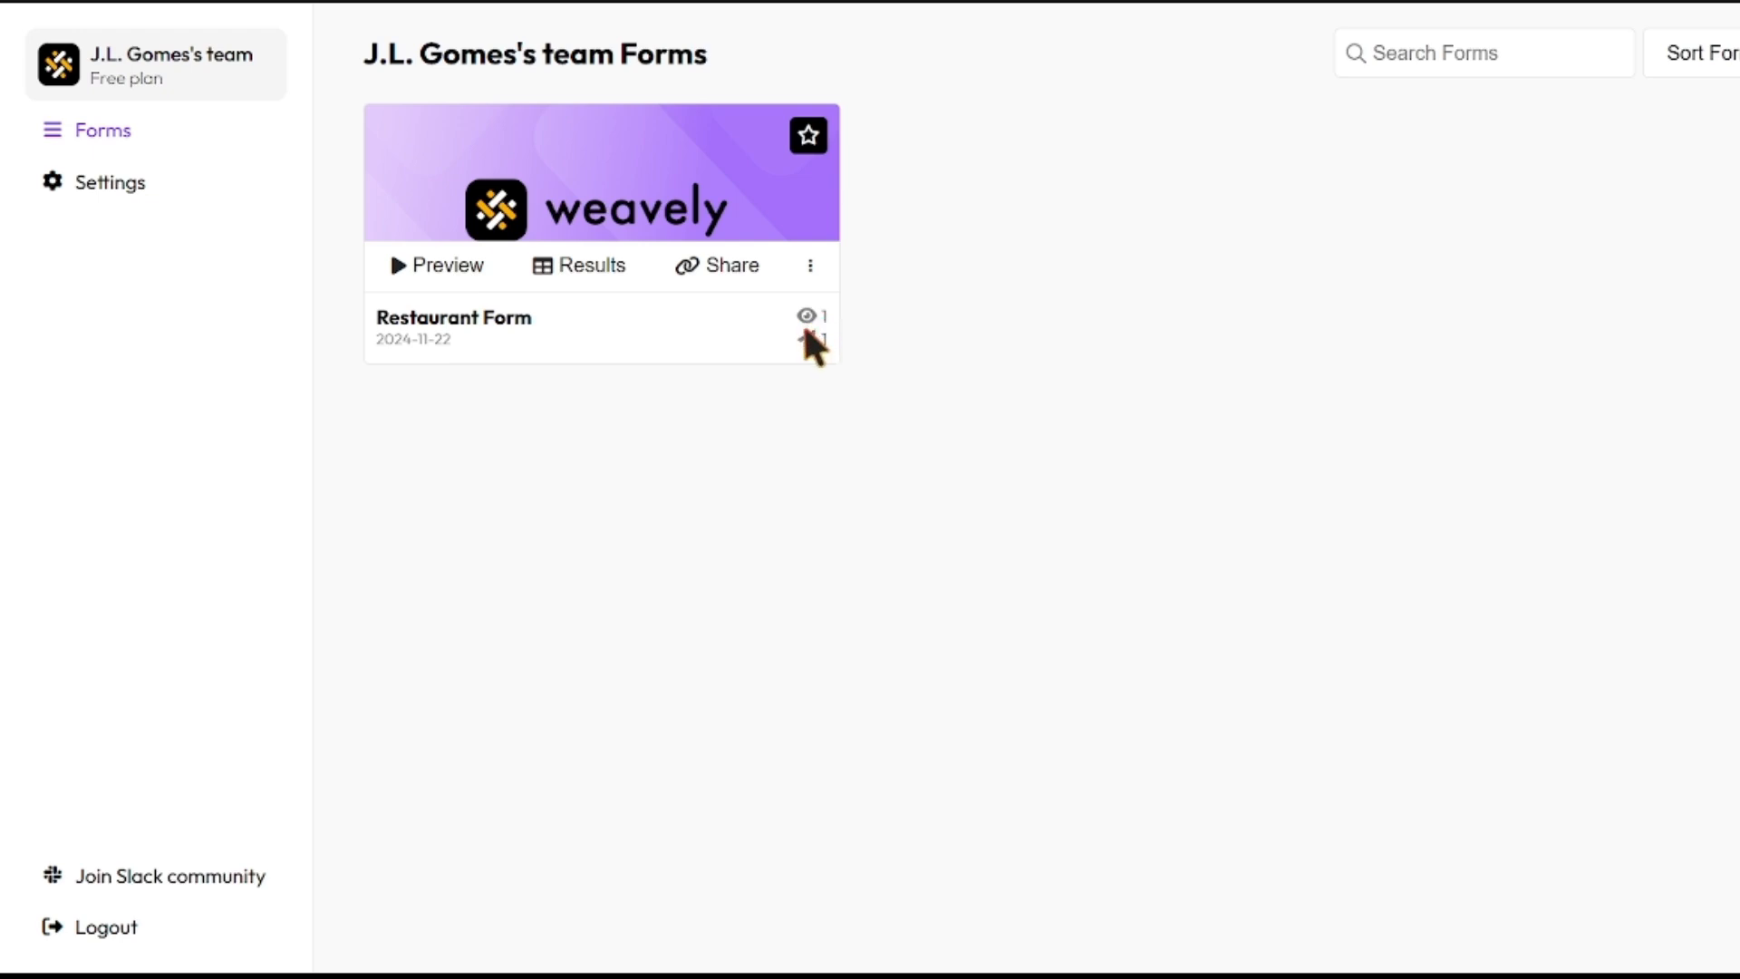